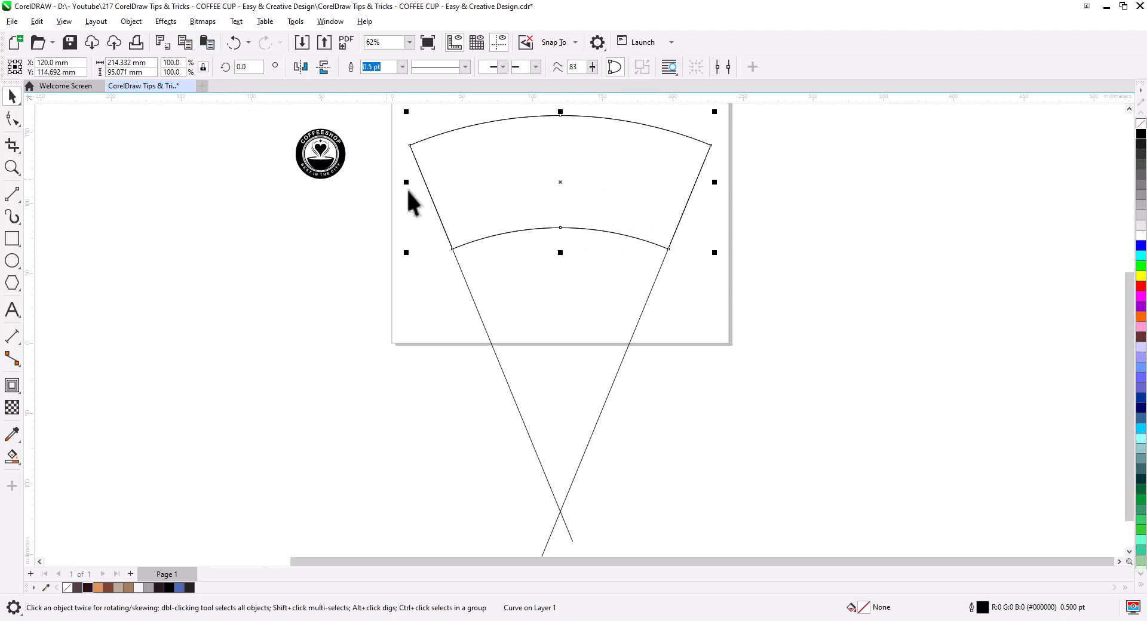
# Rotate a copy of the fan-shaped cup panel about the guide lines' intersection until its edge meets the original's left edge
pyautogui.click(555, 197)
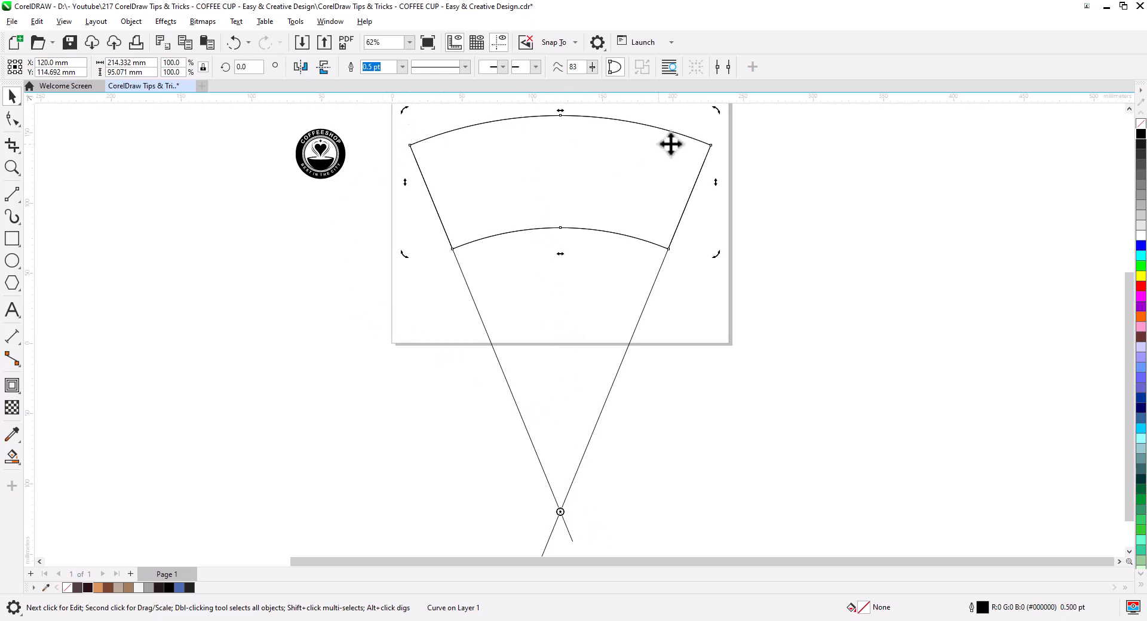
pyautogui.moveTo(716, 114); pyautogui.dragTo(450, 141)
pyautogui.scroll(5, 402, 156)
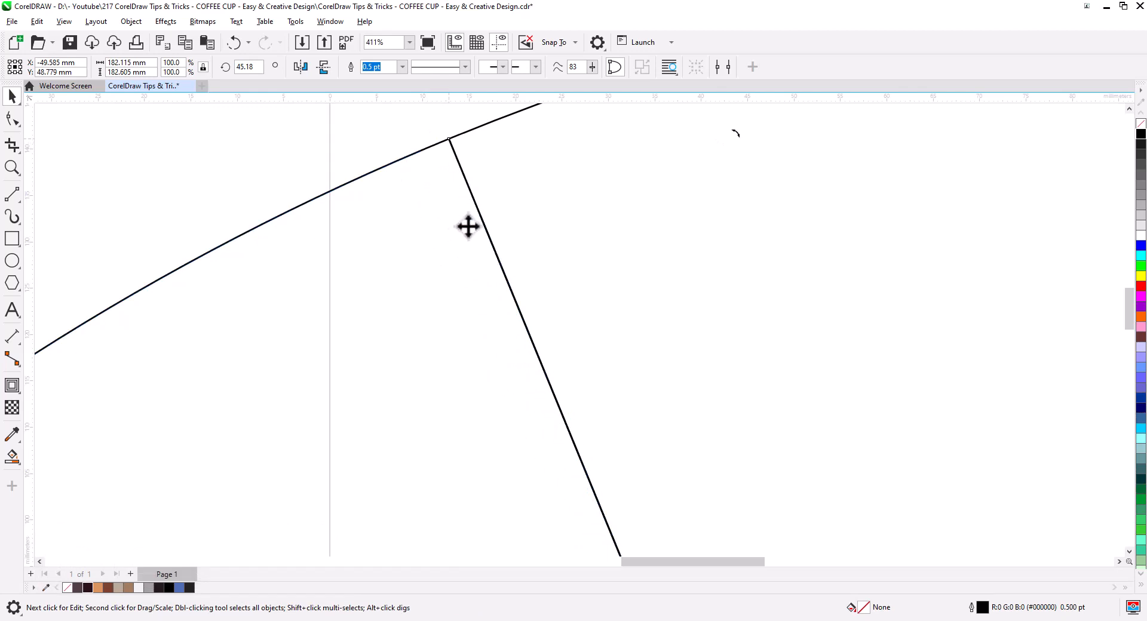
pyautogui.scroll(-3, 565, 378)
pyautogui.moveTo(591, 468); pyautogui.dragTo(519, 239)
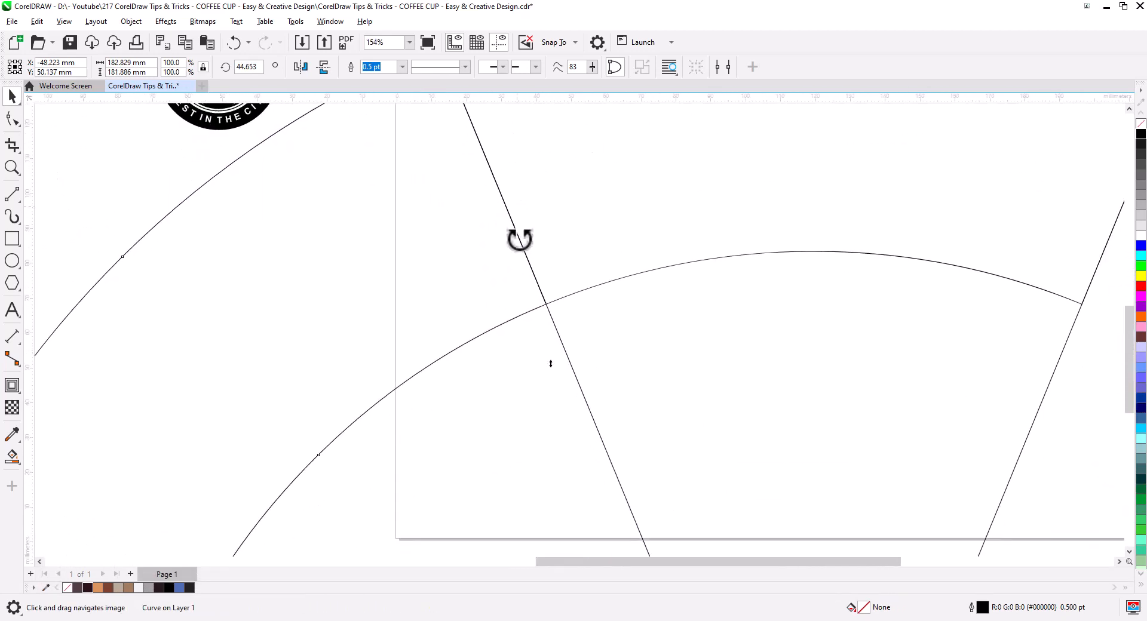
pyautogui.scroll(-2, 513, 358)
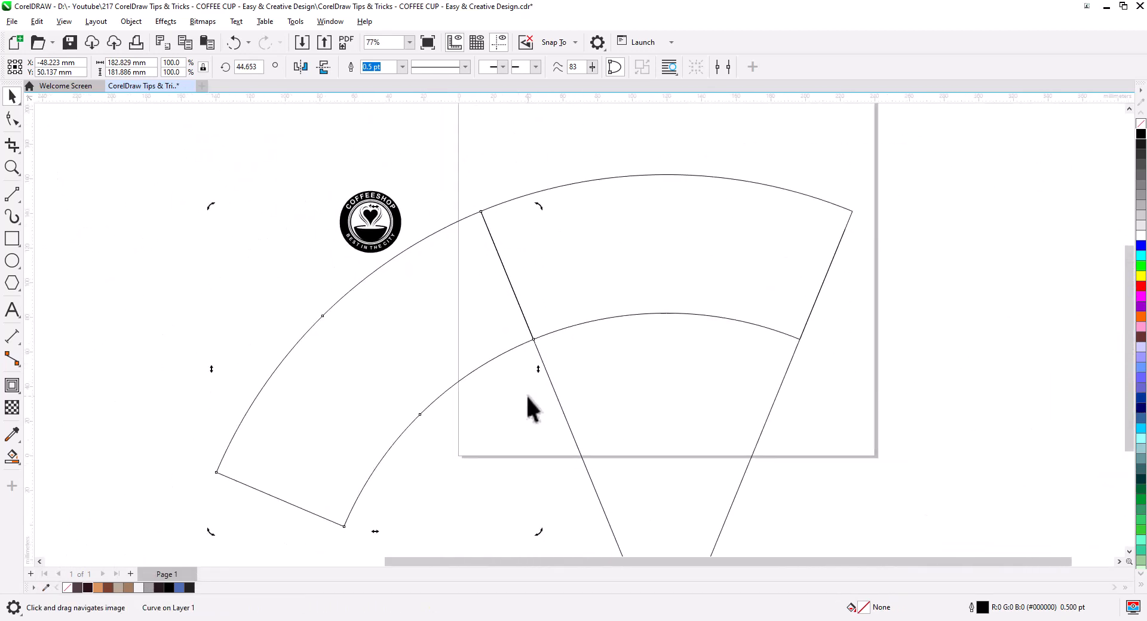
pyautogui.click(450, 145)
# Draw a closed freehand blob about 89 × 53 mm across the shared edge of the two panels
pyautogui.moveTo(436, 153); pyautogui.dragTo(434, 192)
pyautogui.click(20, 190)
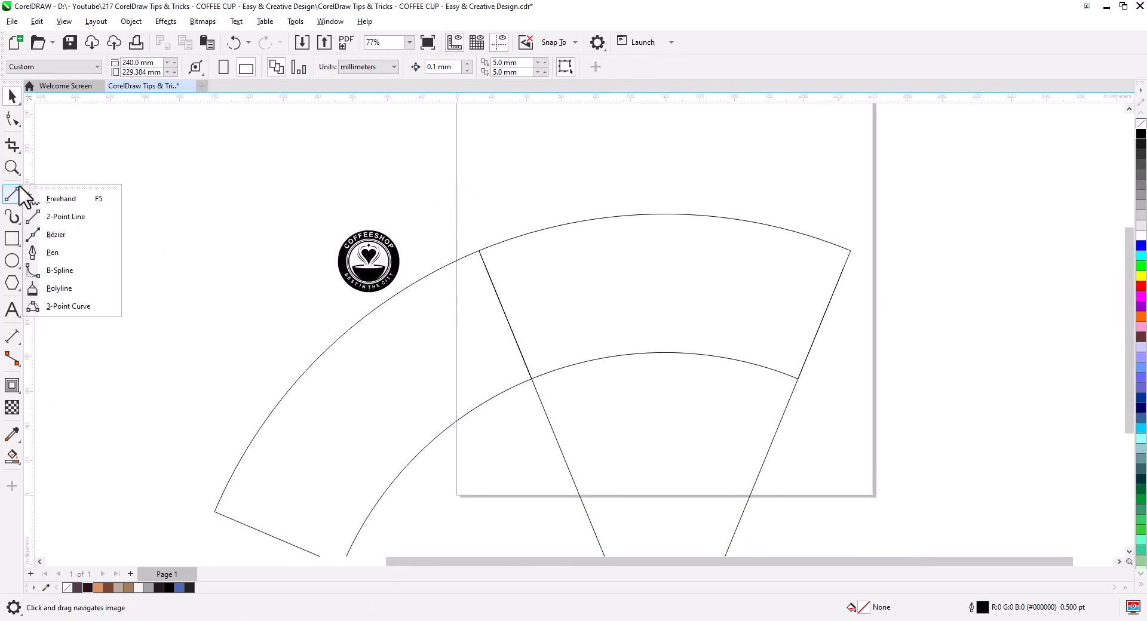
pyautogui.click(48, 196)
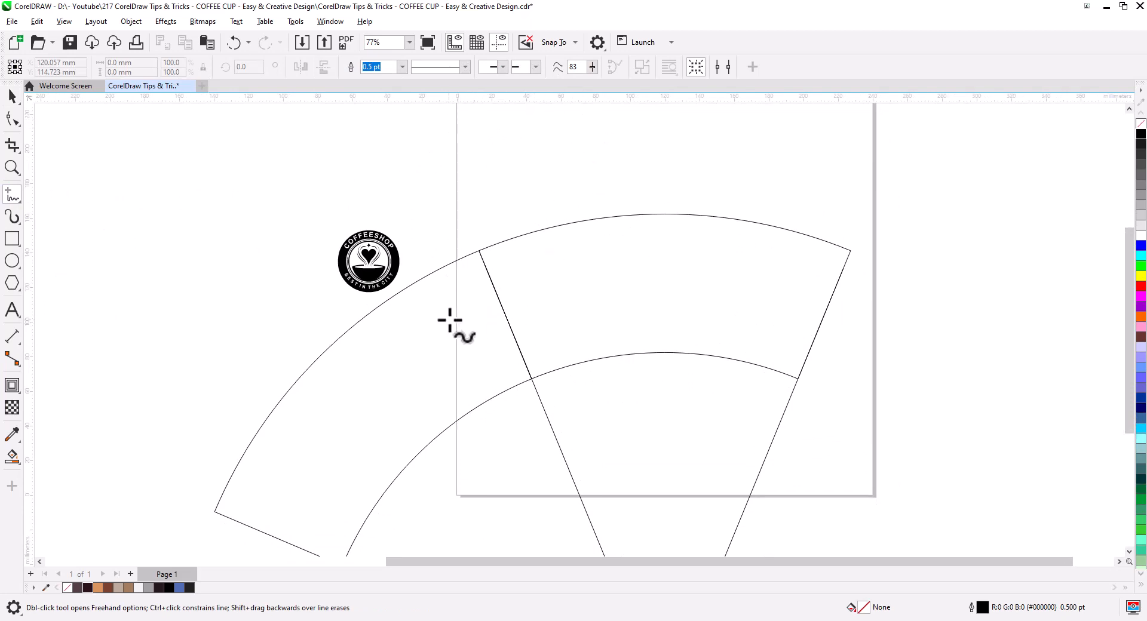
pyautogui.moveTo(449, 320)
pyautogui.mouseDown()
pyautogui.moveTo(473, 287)
pyautogui.moveTo(584, 277)
pyautogui.moveTo(600, 292)
pyautogui.moveTo(595, 311)
pyautogui.moveTo(557, 311)
pyautogui.moveTo(555, 345)
pyautogui.moveTo(518, 366)
pyautogui.moveTo(450, 316)
pyautogui.mouseUp()
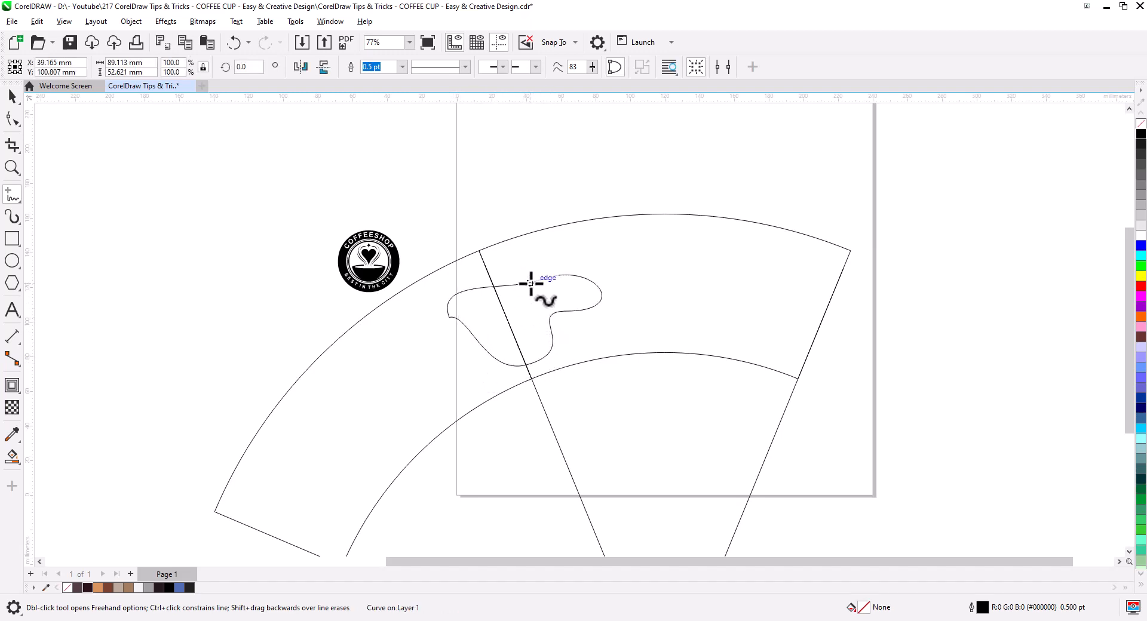
# Draw four wavy freehand curves branching from the blob, two crossing the upper arc and two crossing the lower arc
pyautogui.moveTo(531, 282)
pyautogui.mouseDown()
pyautogui.moveTo(614, 243)
pyautogui.moveTo(602, 194)
pyautogui.mouseUp()
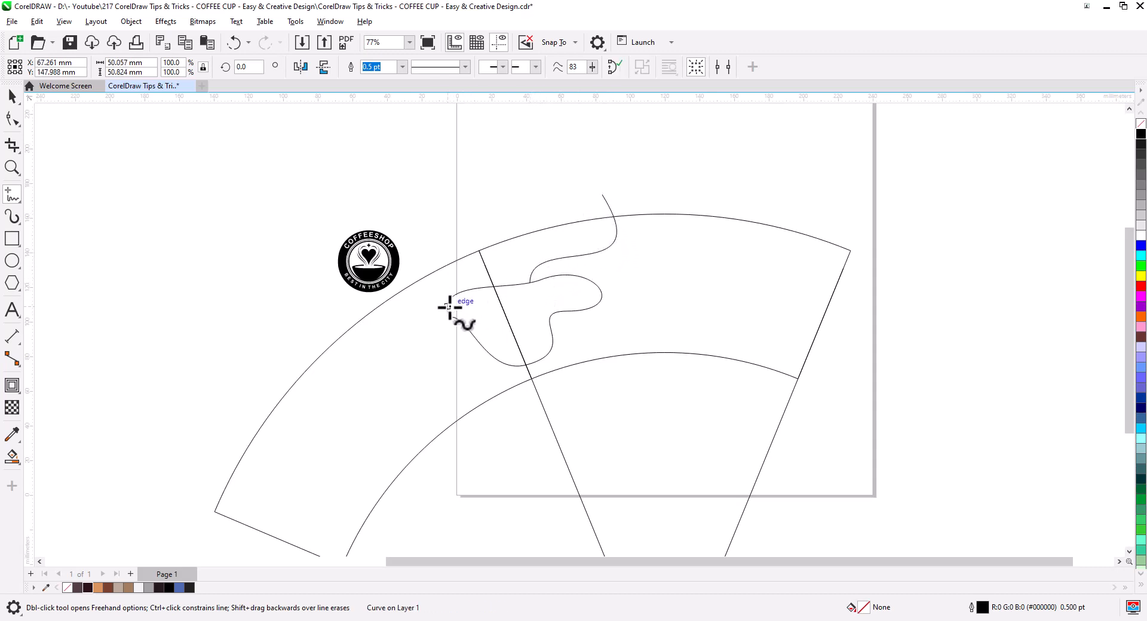
pyautogui.moveTo(450, 307)
pyautogui.mouseDown()
pyautogui.moveTo(409, 327)
pyautogui.moveTo(366, 325)
pyautogui.moveTo(349, 307)
pyautogui.mouseUp()
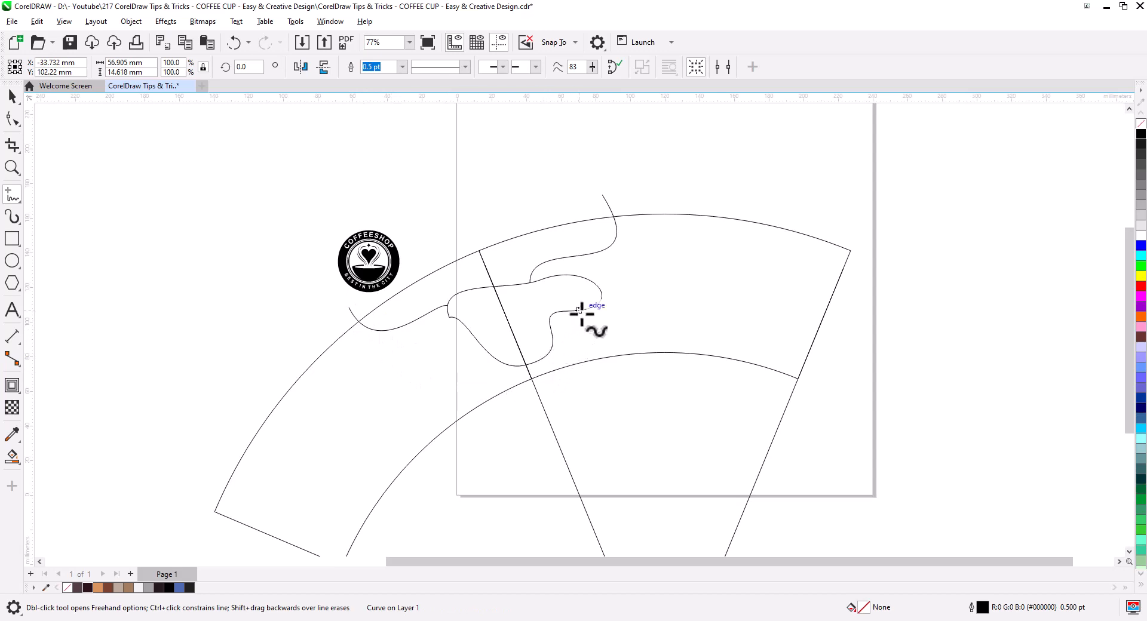
pyautogui.moveTo(579, 311)
pyautogui.mouseDown()
pyautogui.moveTo(626, 321)
pyautogui.moveTo(633, 340)
pyautogui.moveTo(583, 373)
pyautogui.mouseUp()
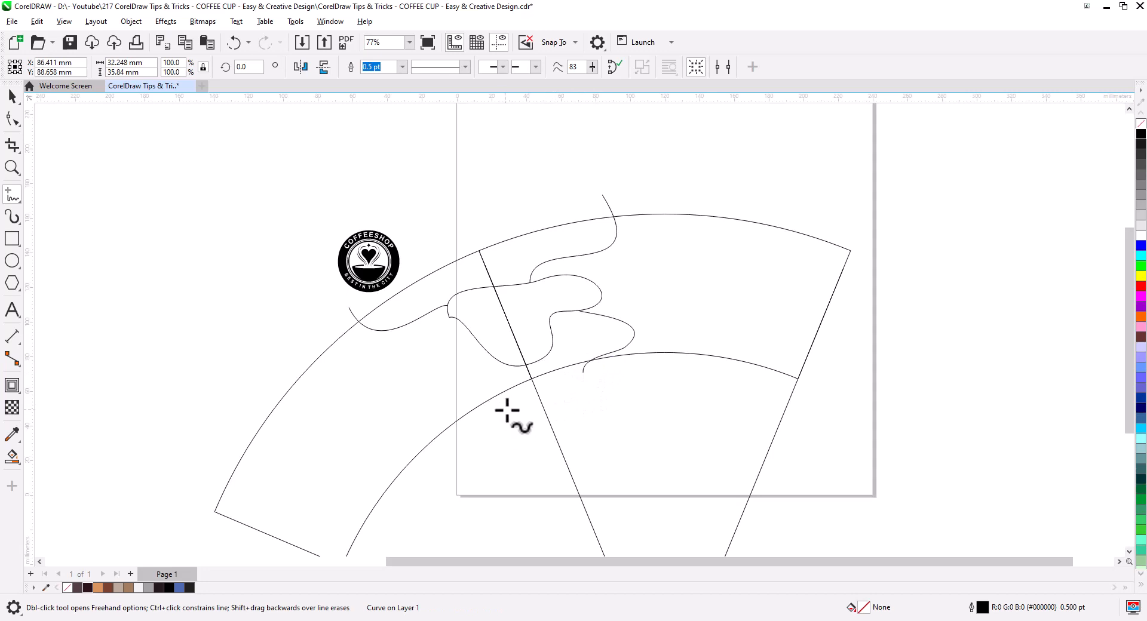
pyautogui.moveTo(507, 410)
pyautogui.mouseDown()
pyautogui.moveTo(426, 386)
pyautogui.moveTo(418, 369)
pyautogui.moveTo(439, 352)
pyautogui.moveTo(485, 351)
pyautogui.mouseUp()
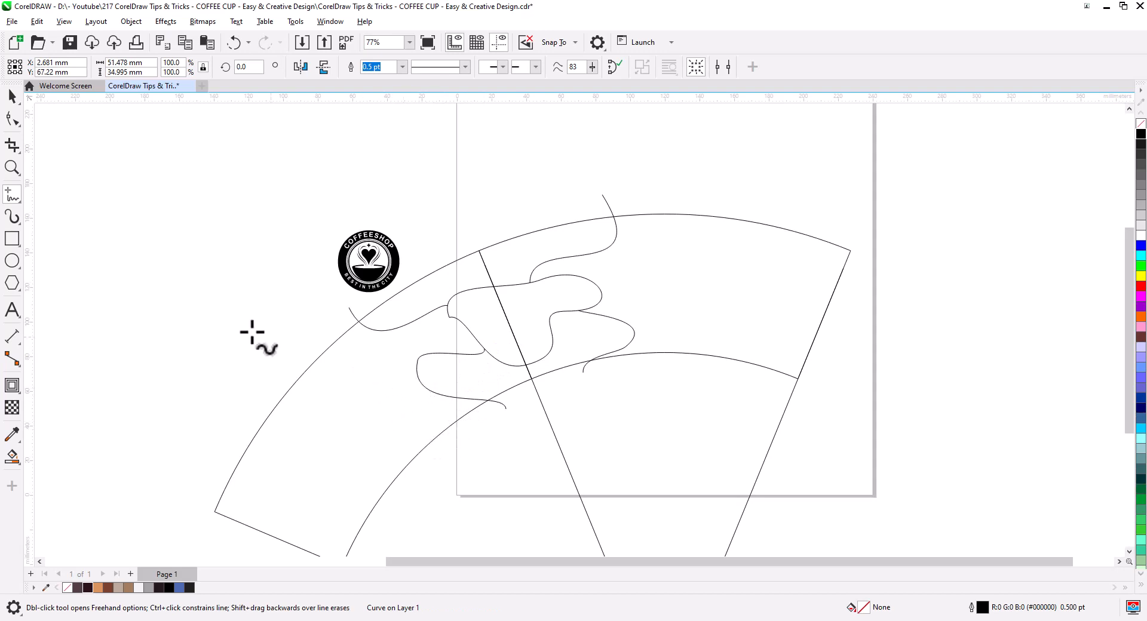
pyautogui.click(12, 95)
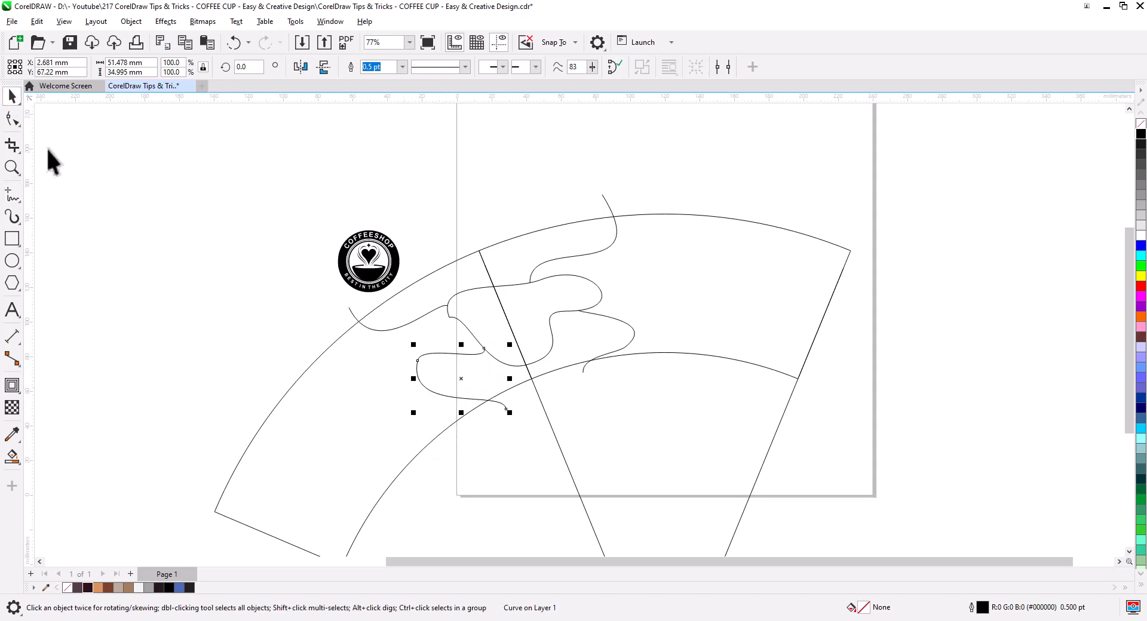
# Smart Fill the upper, middle and lower wave regions inside the rotated panel with blue, using a 0.5 pt outline
pyautogui.click(13, 458)
pyautogui.click(63, 479)
pyautogui.scroll(-1, 354, 284)
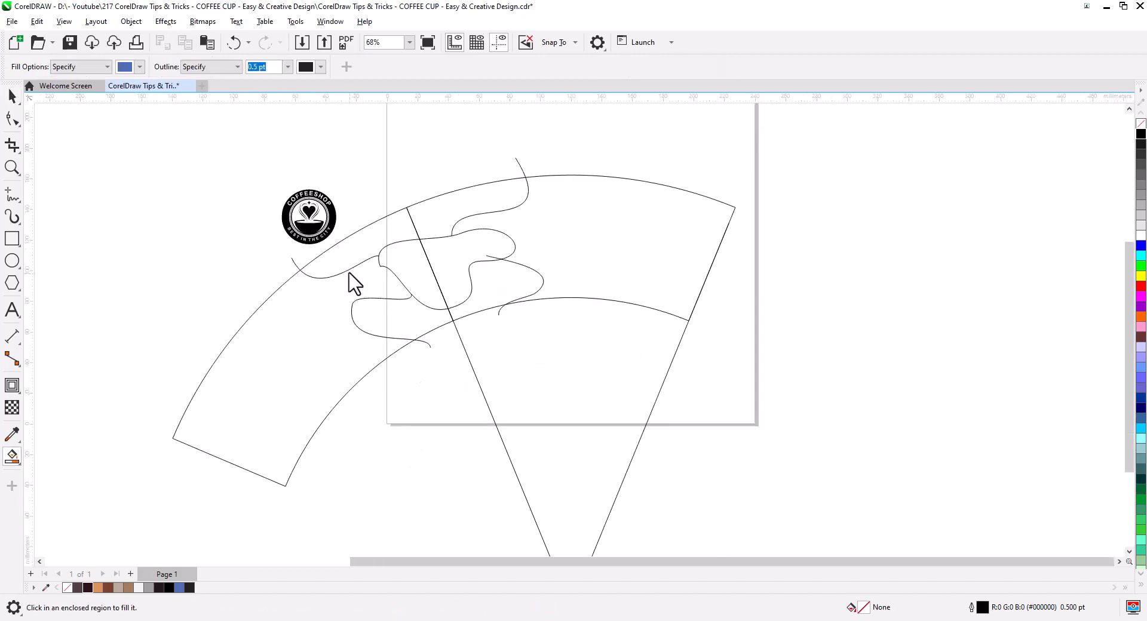
pyautogui.click(345, 261)
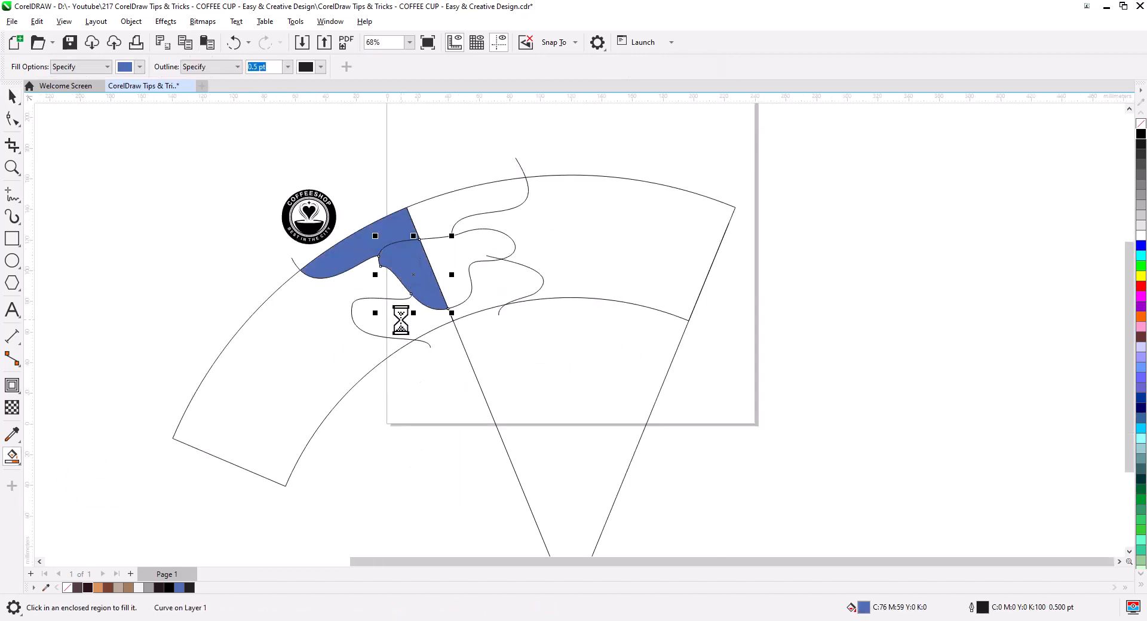
pyautogui.click(400, 320)
# Rotate the three blue shapes together with the copied panel back about the guide lines' intersection until they align exactly with the original panel
pyautogui.click(11, 96)
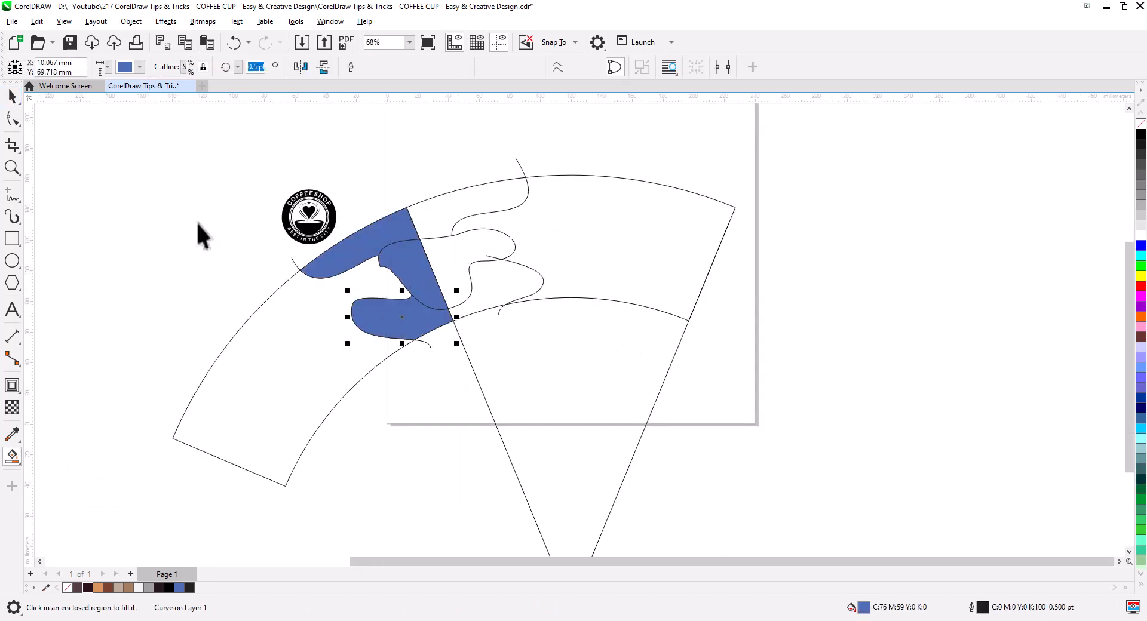
pyautogui.keyDown('shift'); pyautogui.click(399, 281); pyautogui.keyUp('shift')
pyautogui.keyDown('shift'); pyautogui.click(321, 333); pyautogui.keyUp('shift')
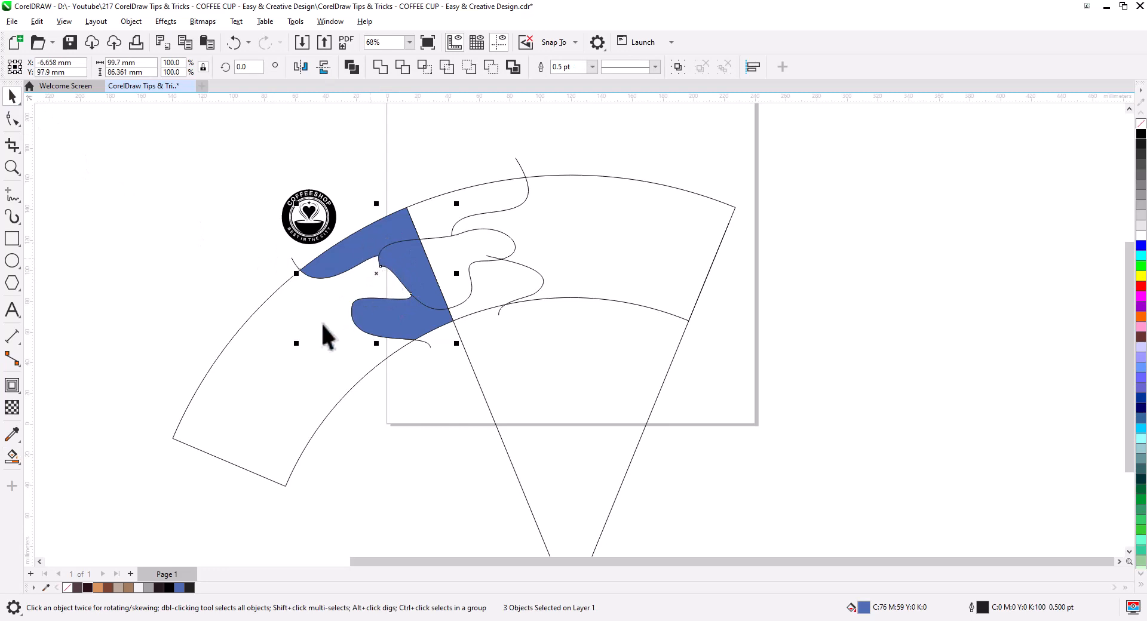
pyautogui.click(295, 378)
pyautogui.moveTo(372, 408); pyautogui.dragTo(339, 290)
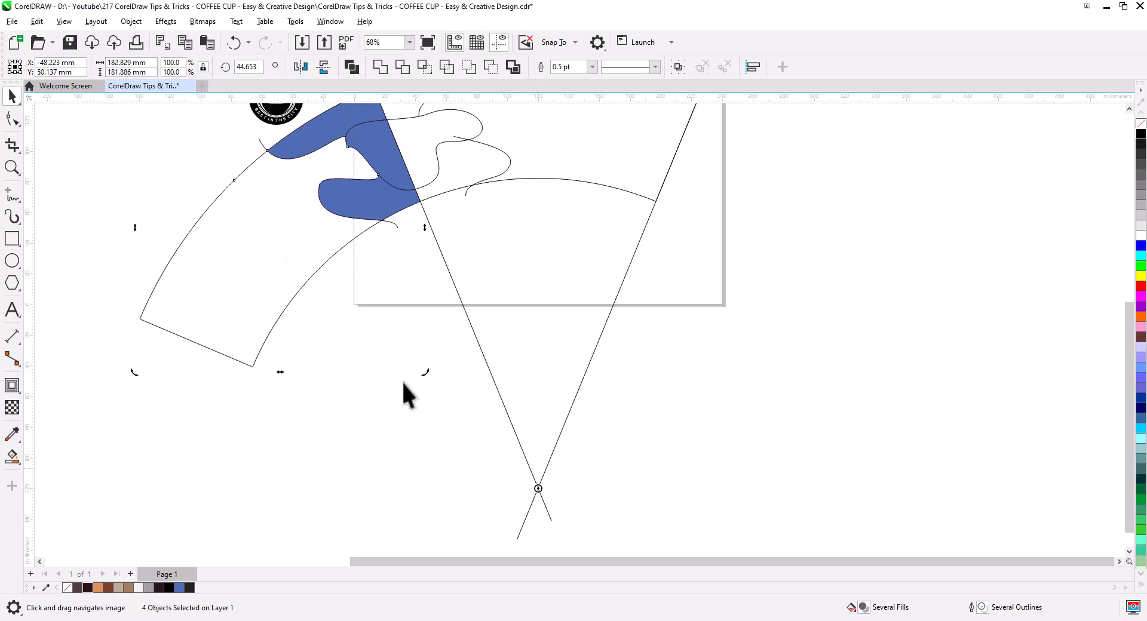
pyautogui.moveTo(404, 394); pyautogui.dragTo(399, 492)
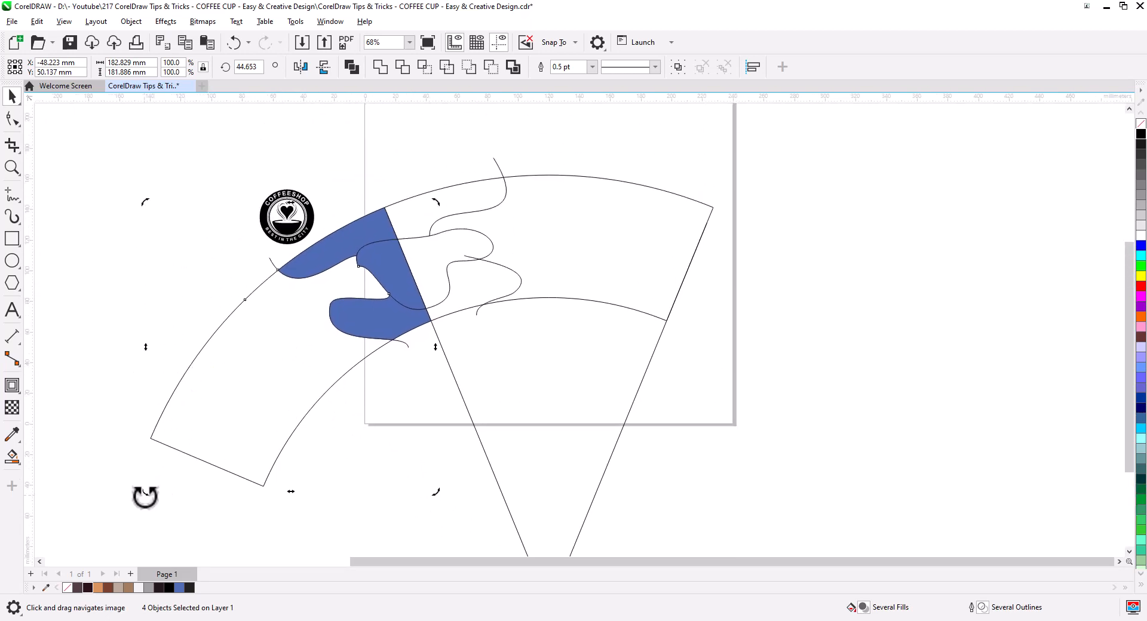
pyautogui.moveTo(145, 496); pyautogui.dragTo(370, 283)
pyautogui.scroll(5, 392, 212)
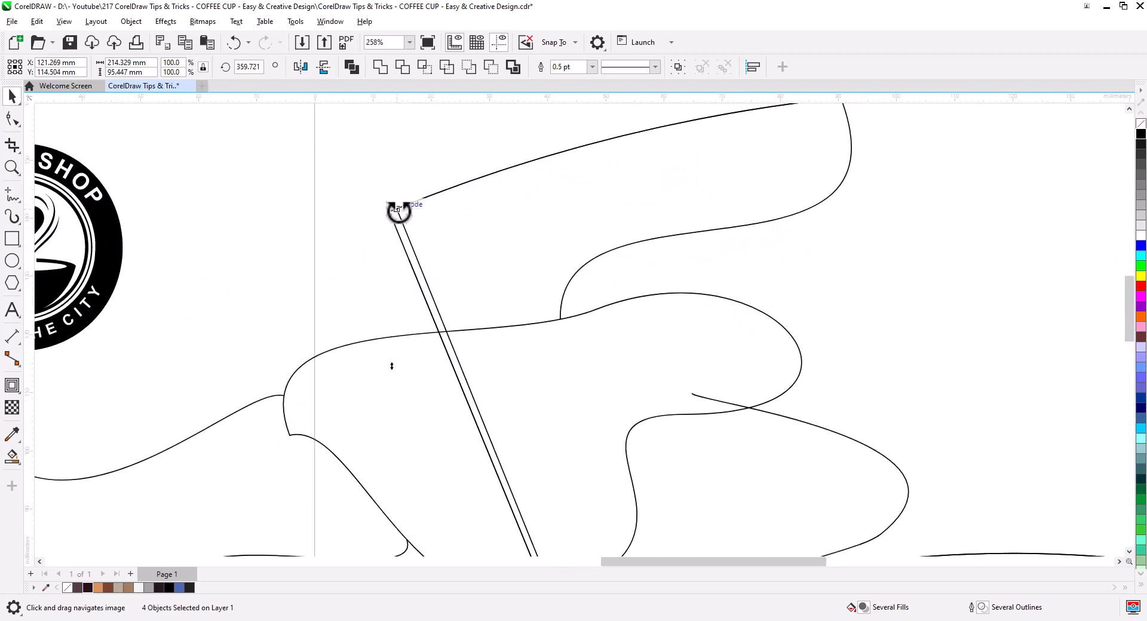
pyautogui.moveTo(397, 209); pyautogui.dragTo(389, 212)
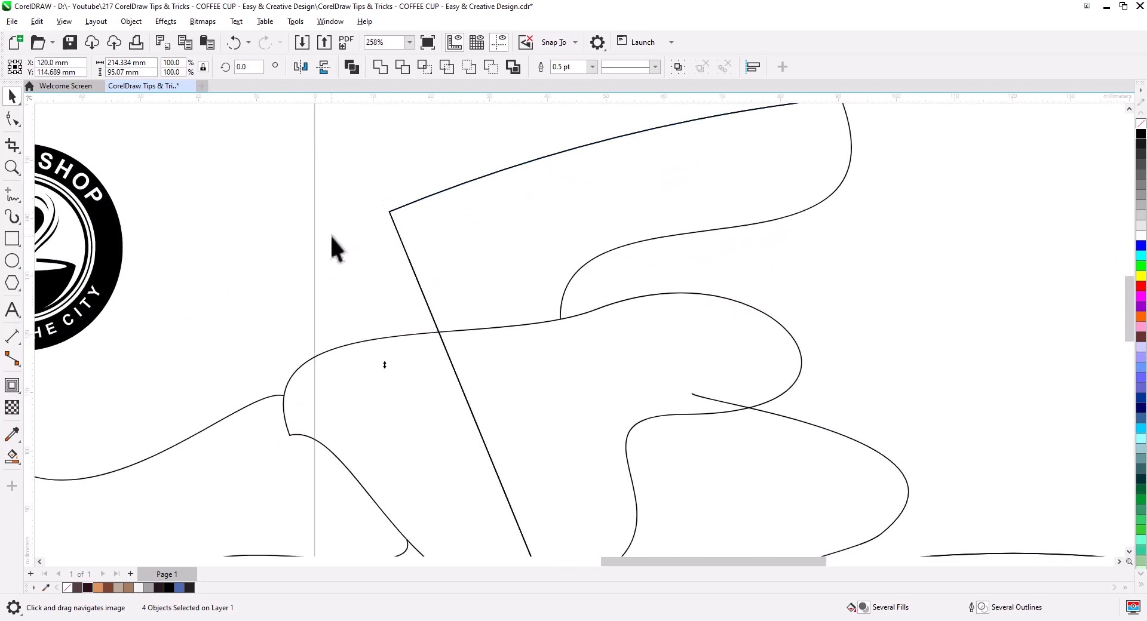
pyautogui.scroll(-5, 358, 251)
pyautogui.click(549, 335)
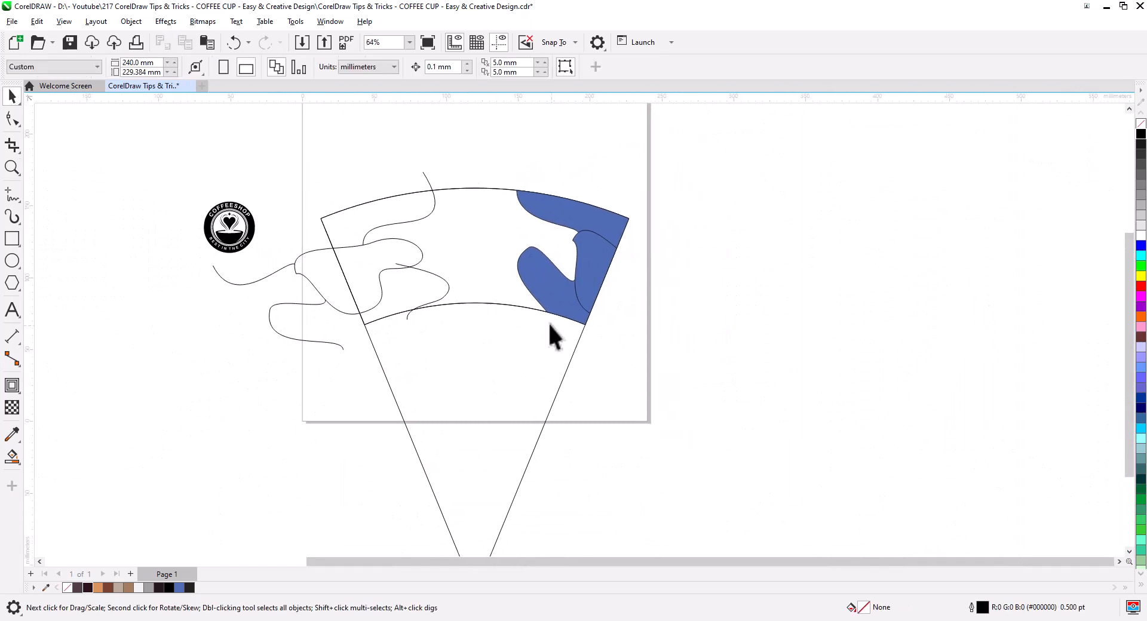
# Delete the two straight guide lines extending below the cup panel
pyautogui.click(496, 306)
pyautogui.click(496, 336)
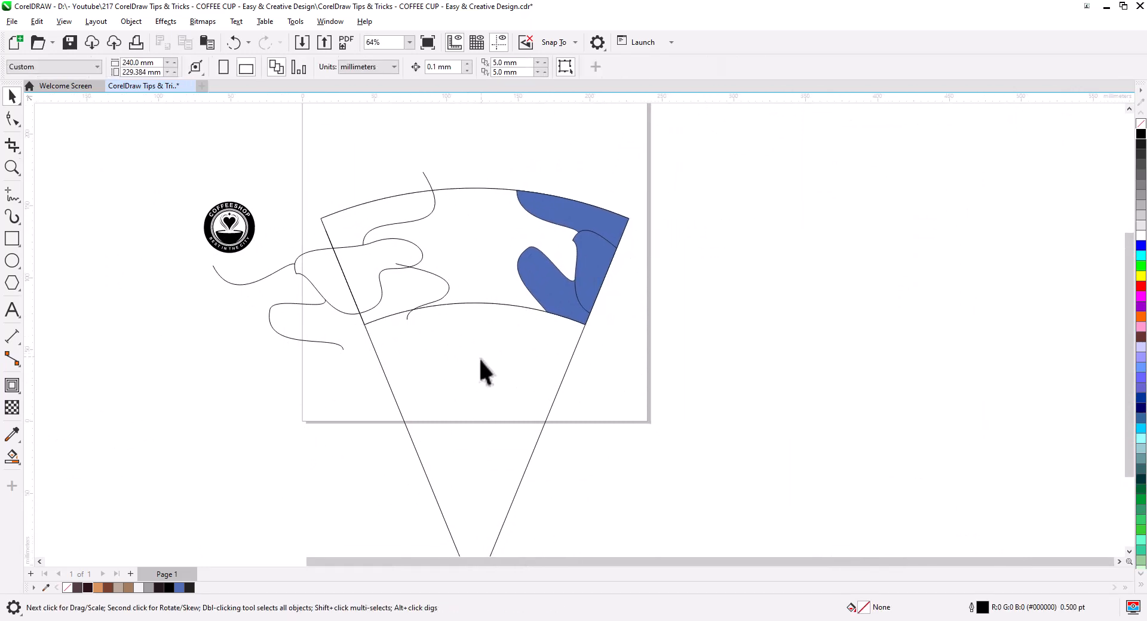
pyautogui.click(404, 426)
pyautogui.press('Delete')
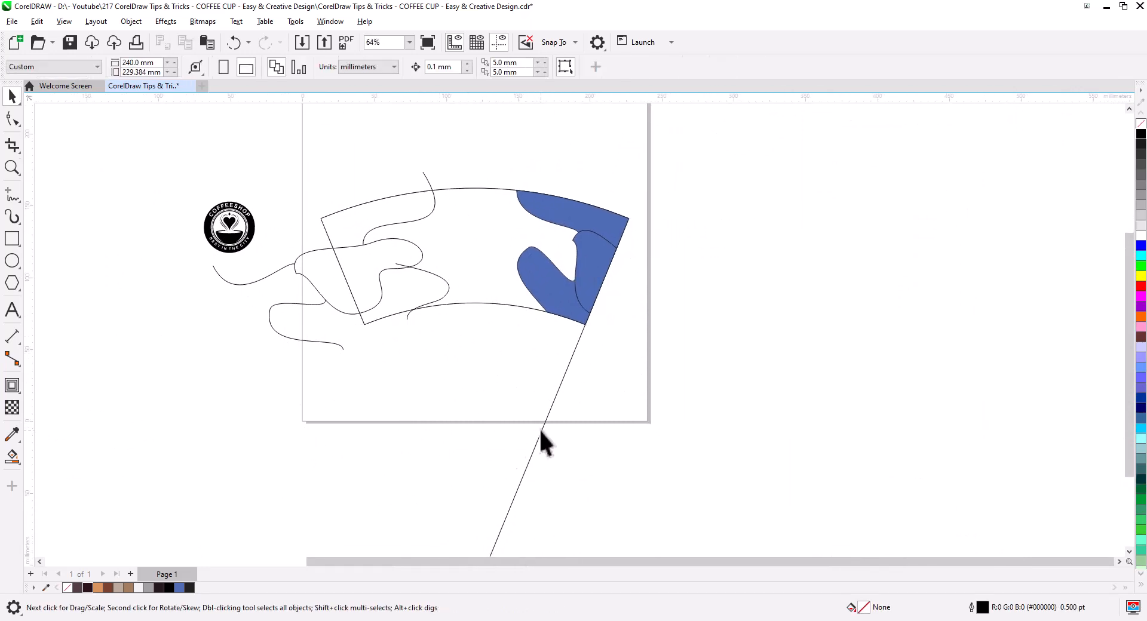
pyautogui.click(540, 431)
pyautogui.press('Delete')
# Smart Fill the upper and middle wave regions at the original panel's left end with blue
pyautogui.scroll(4, 401, 253)
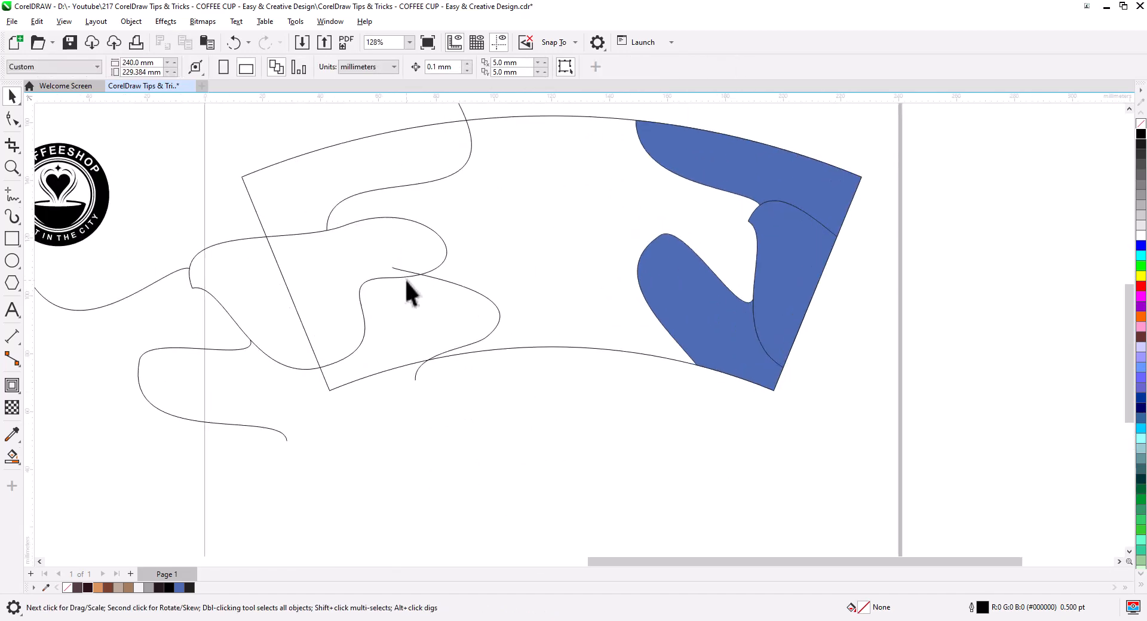
pyautogui.click(13, 455)
pyautogui.moveTo(228, 421); pyautogui.dragTo(239, 478)
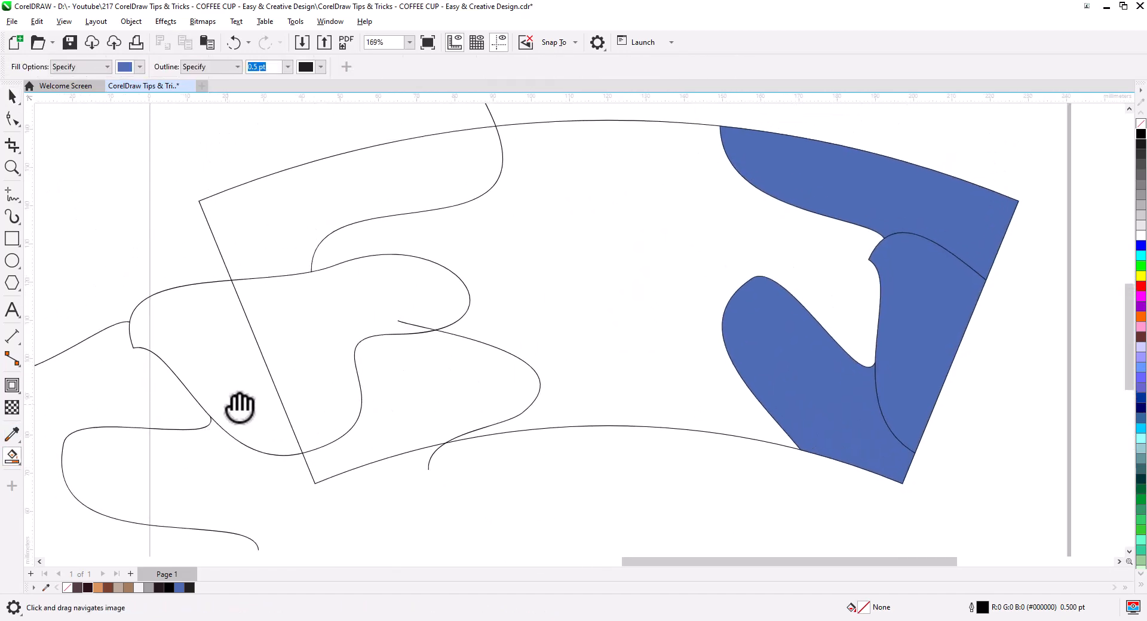
pyautogui.click(279, 239)
pyautogui.click(308, 335)
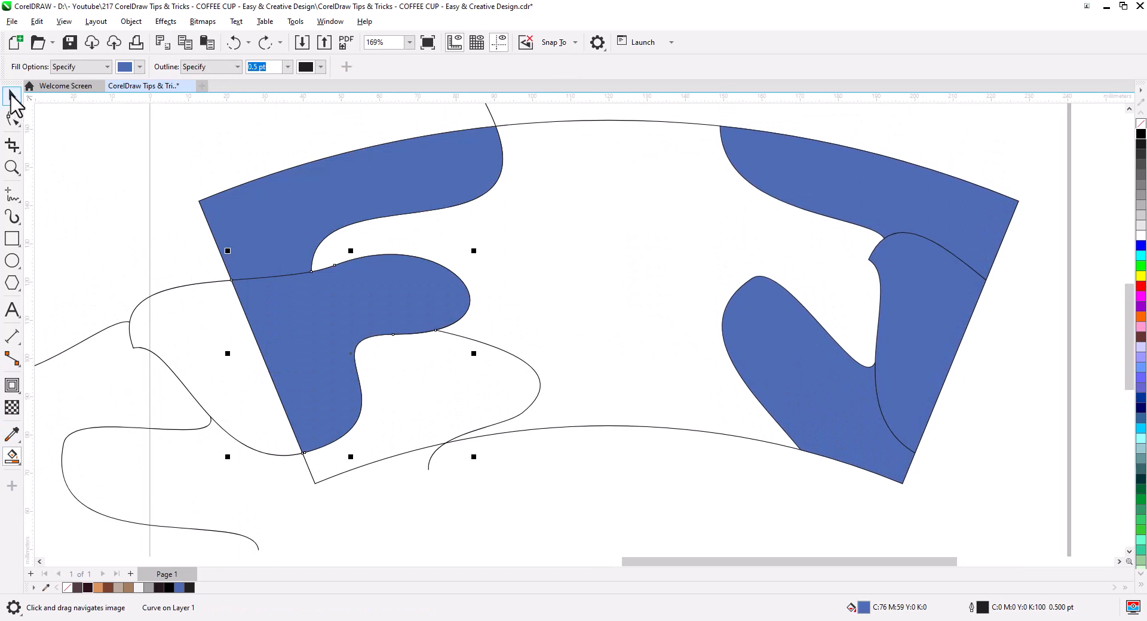
# Delete the open freehand curve running from the middle blue shape down past the panel's lower arc
pyautogui.click(12, 96)
pyautogui.click(304, 487)
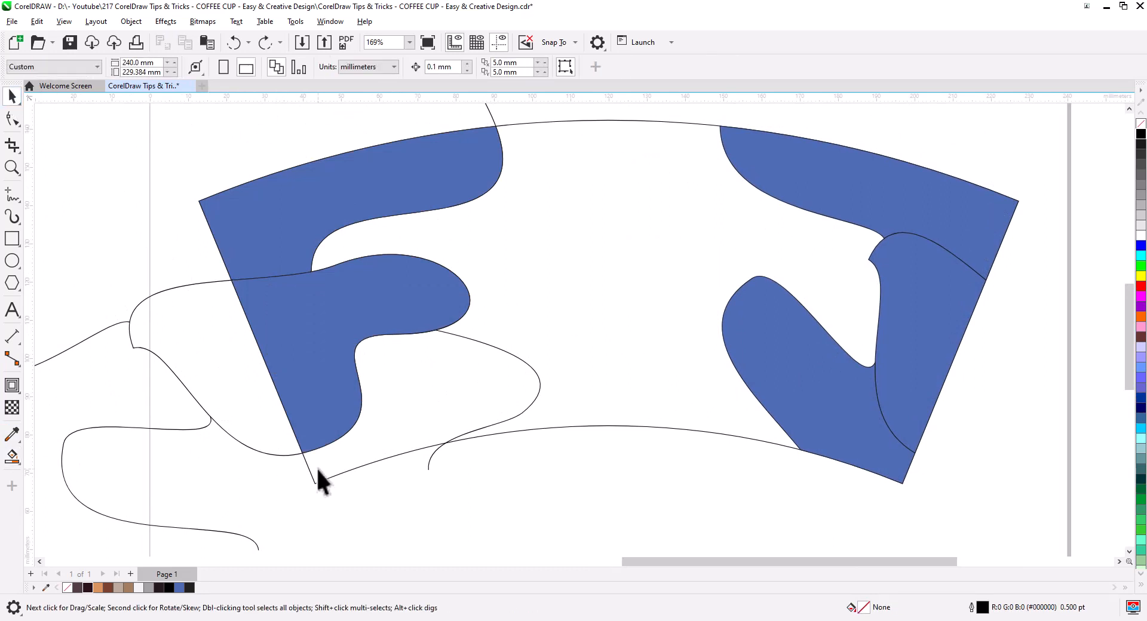
pyautogui.click(463, 340)
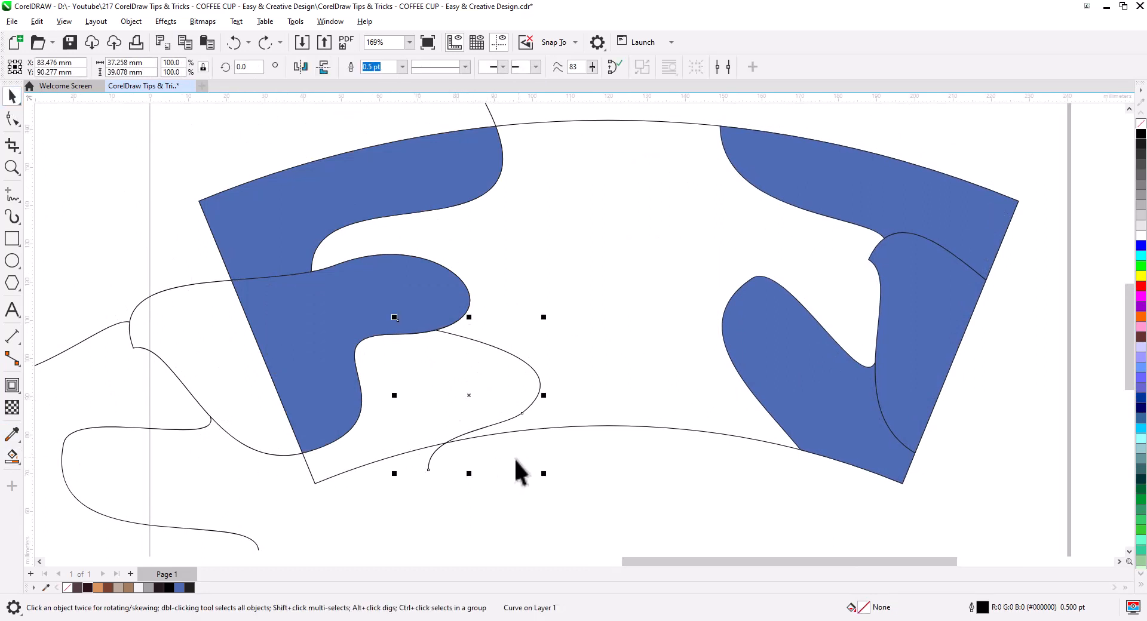
pyautogui.press('Delete')
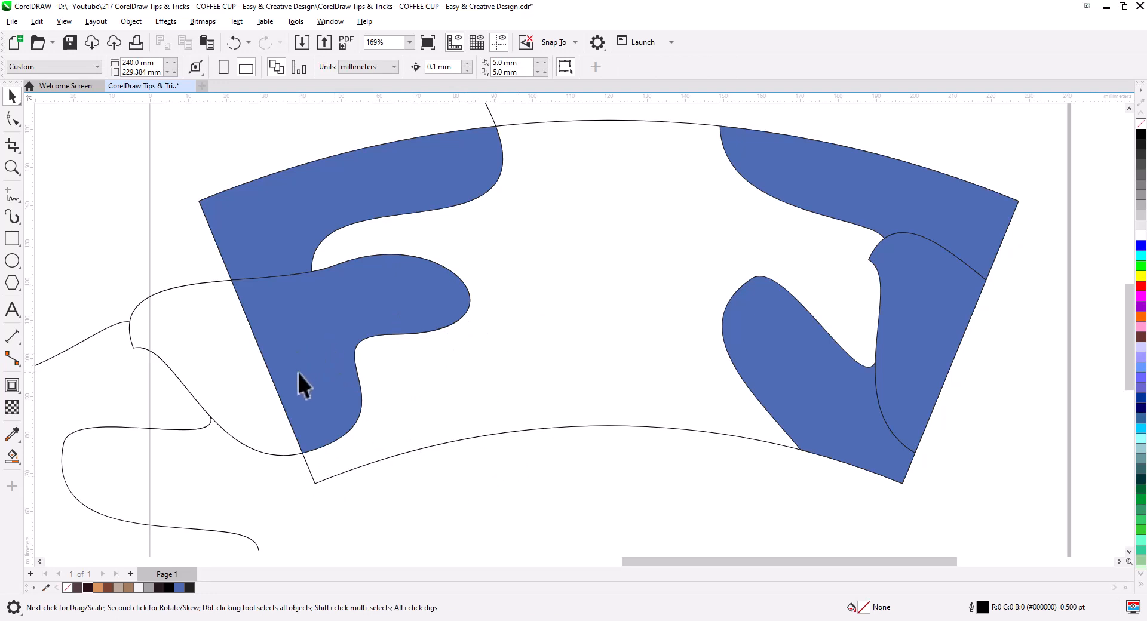
# Draw a new freehand curve from inside the middle-left blue shape down across the panel's lower arc
pyautogui.moveTo(344, 363); pyautogui.dragTo(301, 382)
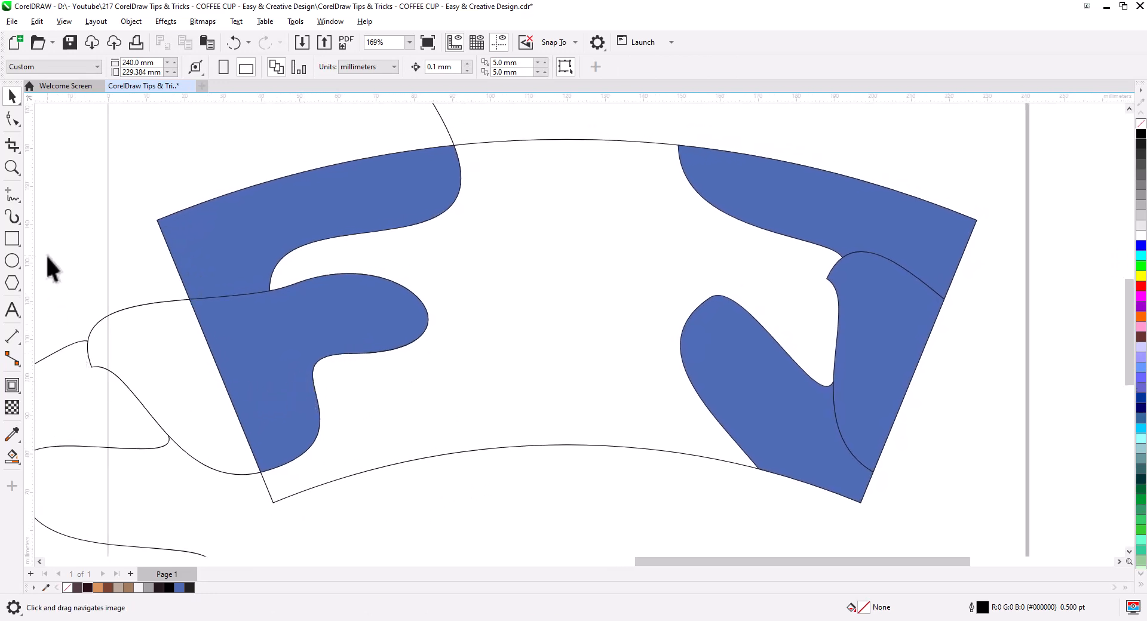
pyautogui.click(17, 195)
pyautogui.moveTo(282, 341)
pyautogui.mouseDown()
pyautogui.moveTo(307, 370)
pyautogui.moveTo(360, 380)
pyautogui.moveTo(389, 412)
pyautogui.moveTo(387, 448)
pyautogui.moveTo(353, 485)
pyautogui.mouseUp()
# Cut the middle-left blue shape to the clipboard and Smart Fill the region enclosed by the new curve with blue
pyautogui.press('space')
pyautogui.click(284, 430)
pyautogui.hotkey('ctrl', 'x')
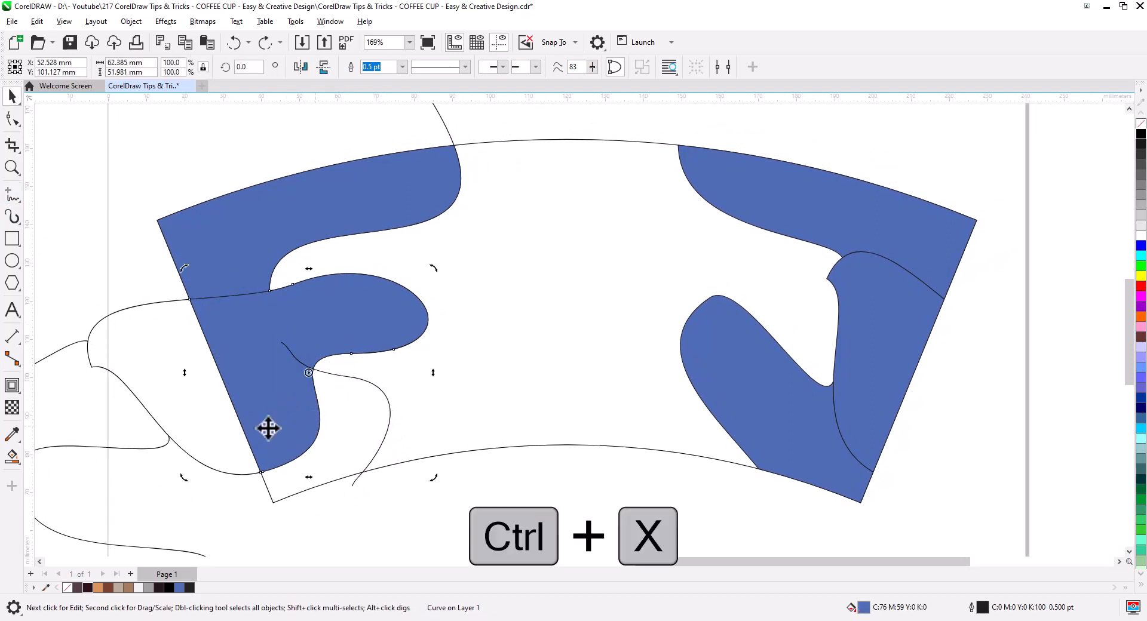
pyautogui.click(12, 456)
pyautogui.click(353, 442)
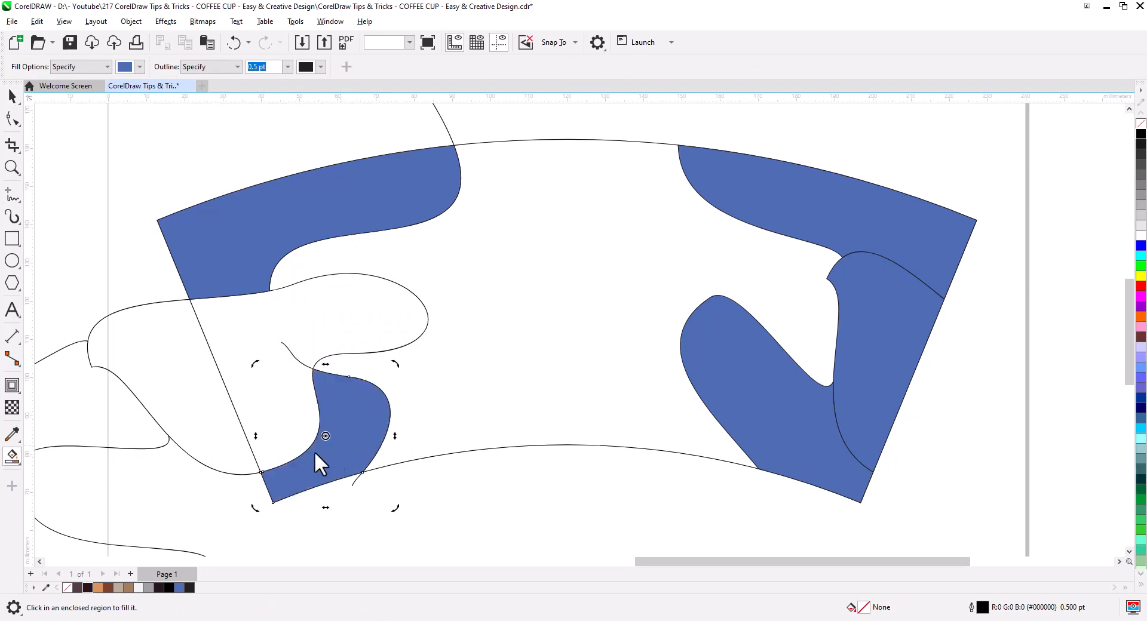
# Paste the cut blue shape back in place and delete the leftover freehand curves around the cup panel
pyautogui.click(12, 97)
pyautogui.hotkey('ctrl', 'v')
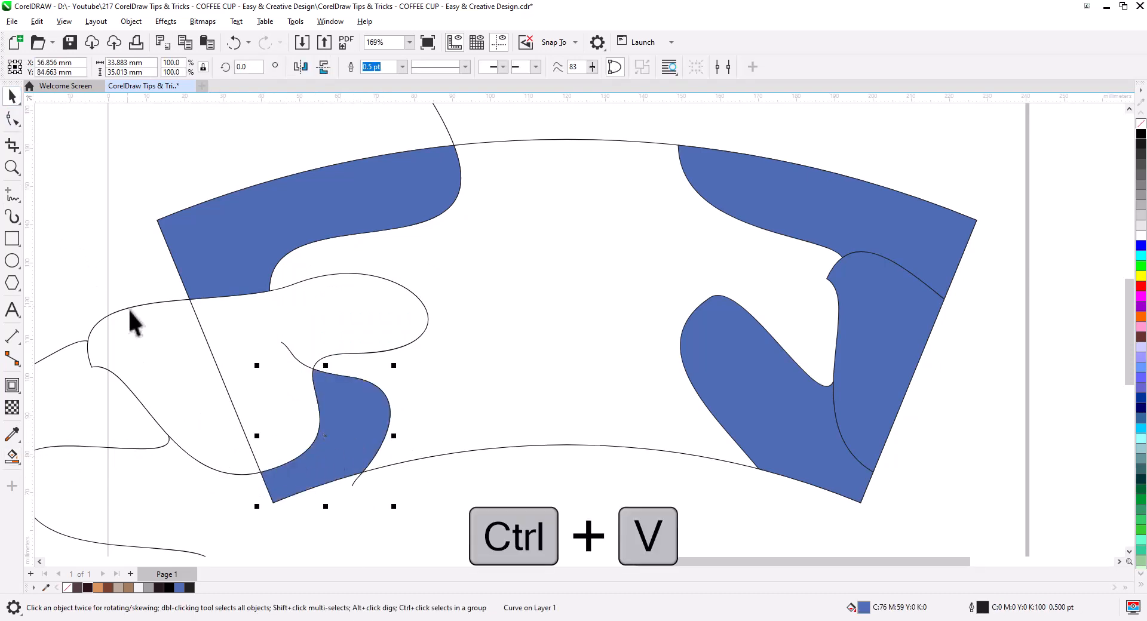
pyautogui.click(195, 468)
pyautogui.press('Delete')
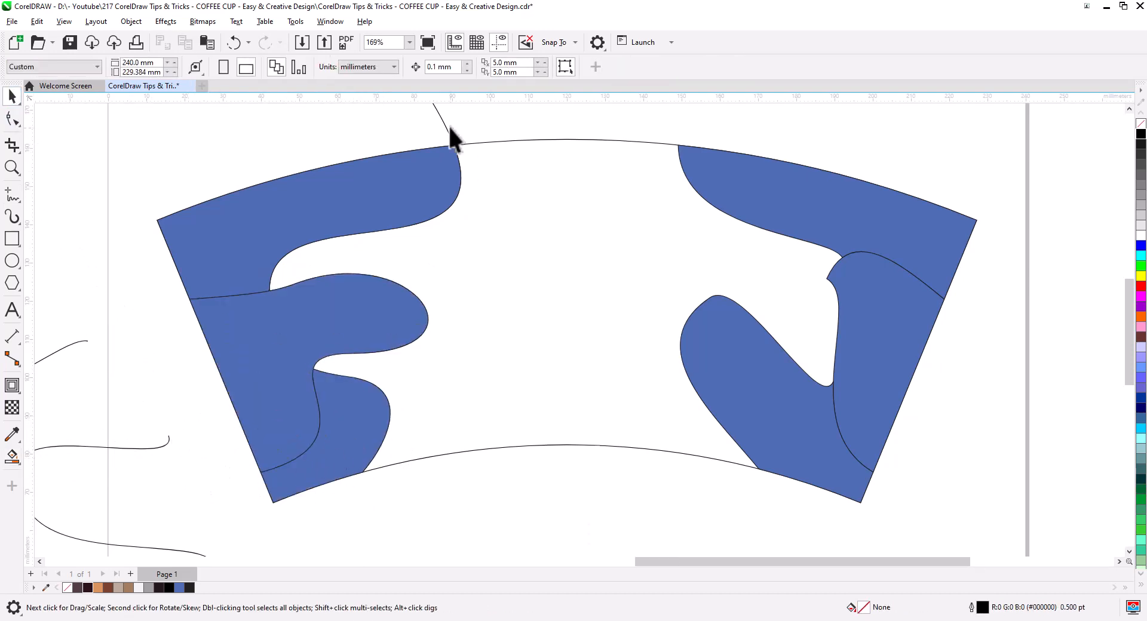
pyautogui.click(88, 340)
pyautogui.press('Delete')
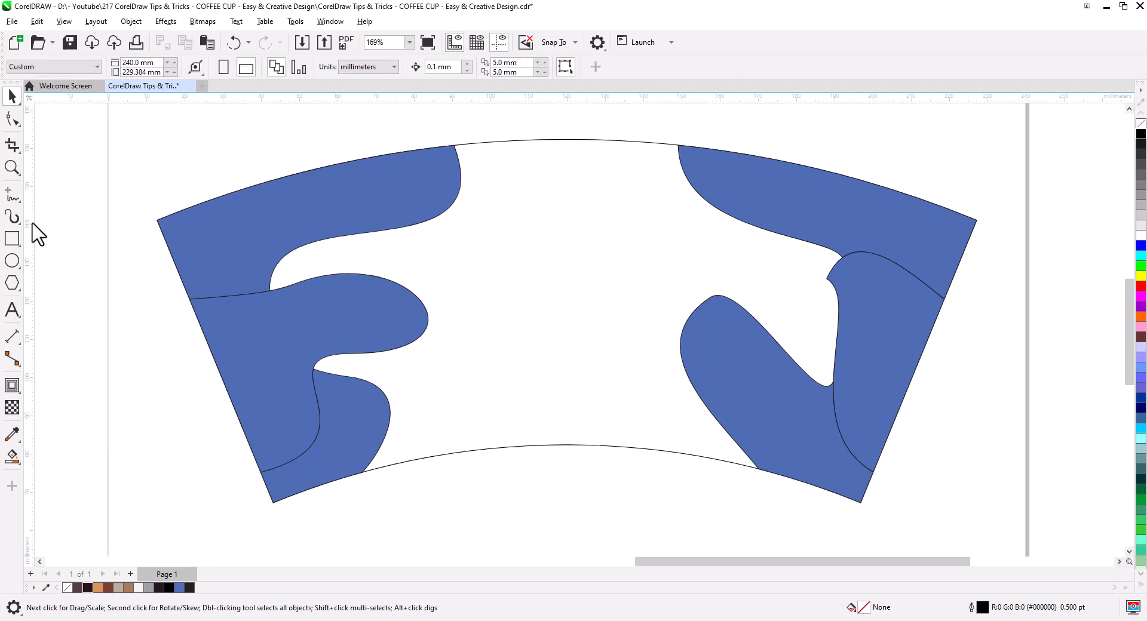
# Draw two freehand curves near the panel's upper arc, about 33 by 20 mm and 45 by 11 mm, bridging the two upper blue shapes
pyautogui.click(12, 195)
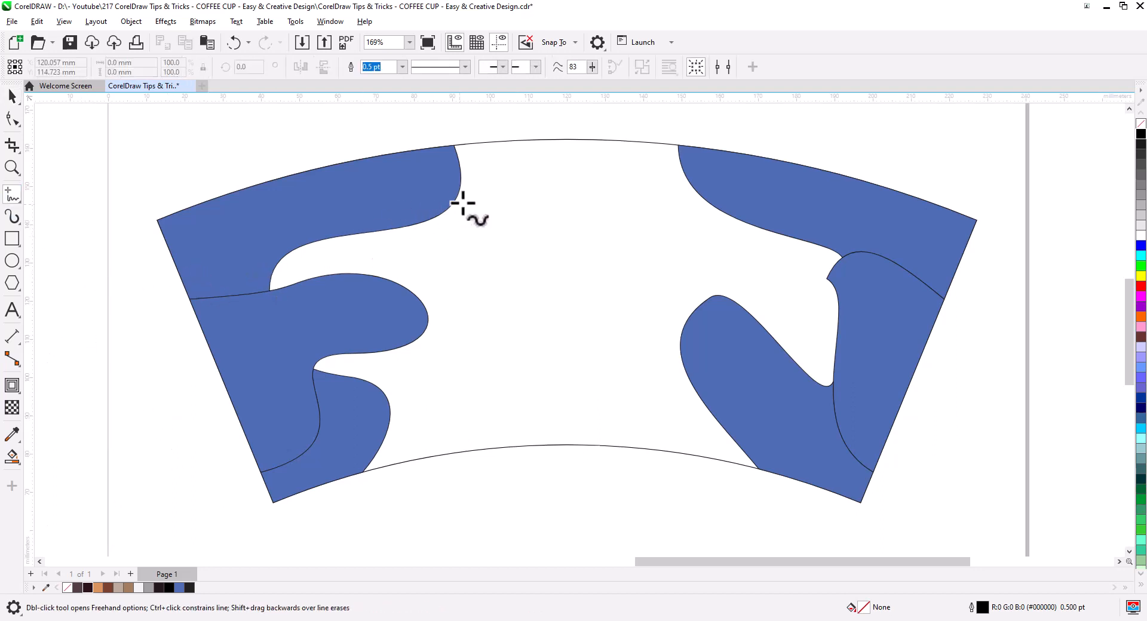
pyautogui.moveTo(440, 182)
pyautogui.mouseDown()
pyautogui.moveTo(487, 193)
pyautogui.moveTo(565, 118)
pyautogui.mouseUp()
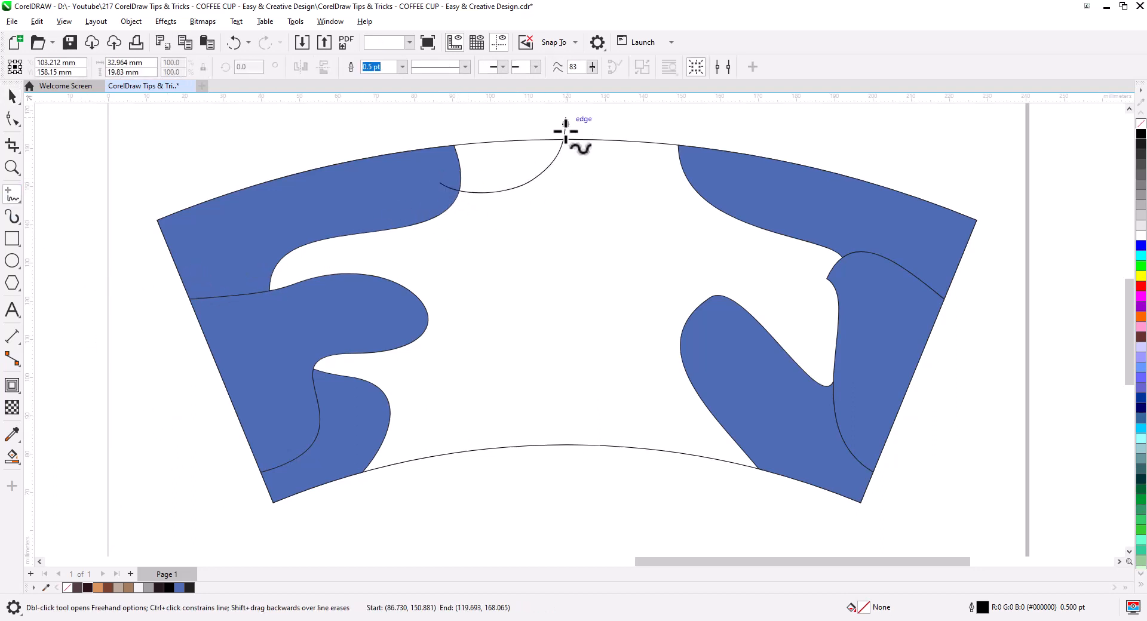
pyautogui.moveTo(530, 164)
pyautogui.mouseDown()
pyautogui.moveTo(539, 181)
pyautogui.moveTo(702, 169)
pyautogui.mouseUp()
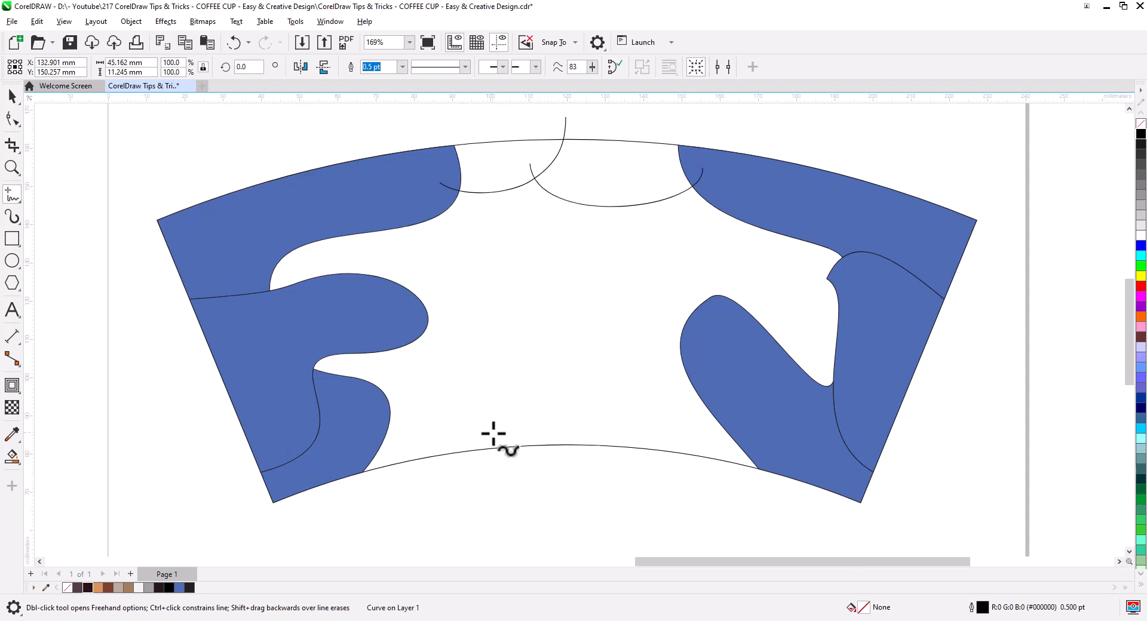
# Draw five wavy freehand curves across the white middle of the panel, overlapping each other, the blue shapes and the lower arc
pyautogui.moveTo(496, 460)
pyautogui.mouseDown()
pyautogui.moveTo(445, 418)
pyautogui.moveTo(536, 460)
pyautogui.mouseUp()
pyautogui.moveTo(387, 476)
pyautogui.mouseDown()
pyautogui.moveTo(392, 460)
pyautogui.moveTo(515, 391)
pyautogui.moveTo(383, 245)
pyautogui.moveTo(322, 225)
pyautogui.mouseUp()
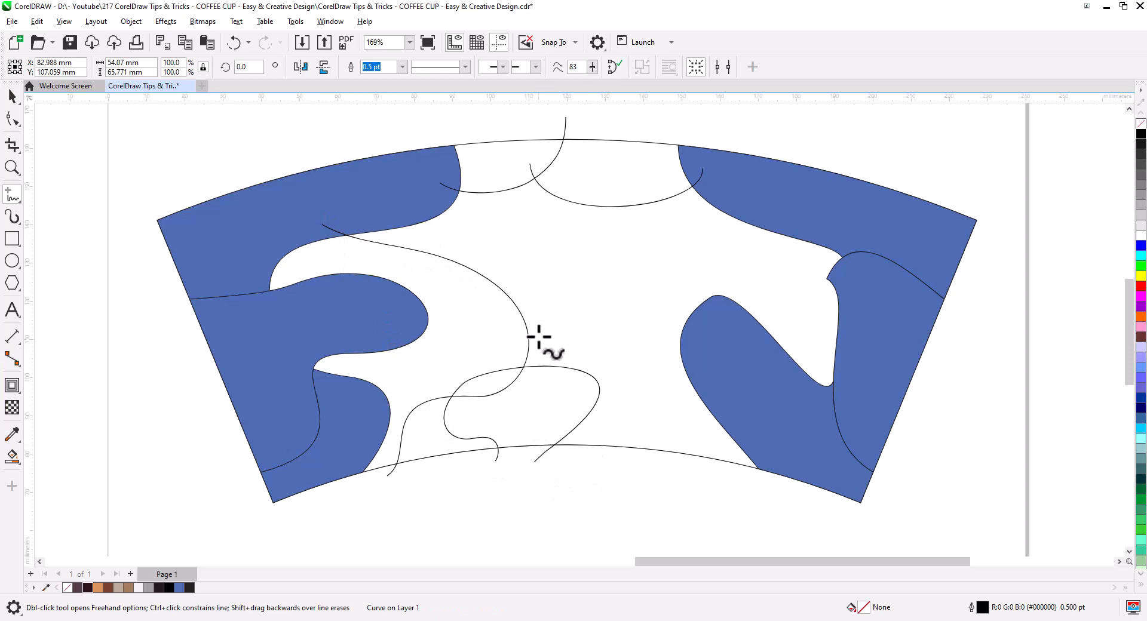
pyautogui.moveTo(485, 302)
pyautogui.mouseDown()
pyautogui.moveTo(488, 290)
pyautogui.moveTo(693, 248)
pyautogui.moveTo(749, 198)
pyautogui.mouseUp()
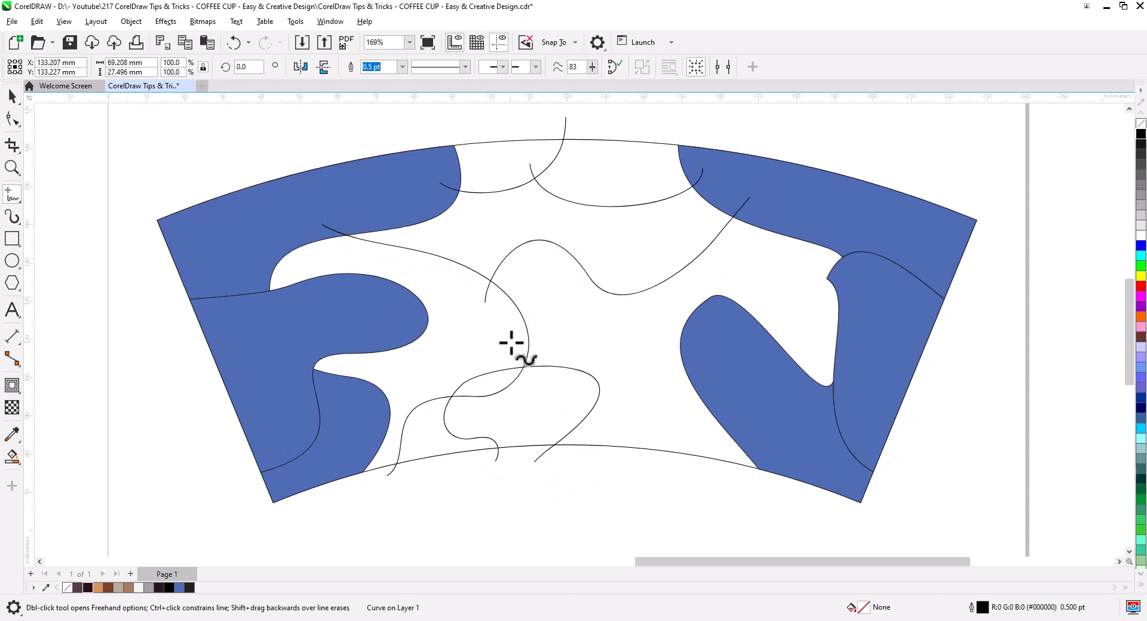
pyautogui.moveTo(511, 341)
pyautogui.mouseDown()
pyautogui.moveTo(624, 394)
pyautogui.moveTo(712, 466)
pyautogui.mouseUp()
pyautogui.moveTo(827, 278)
pyautogui.mouseDown()
pyautogui.moveTo(790, 292)
pyautogui.moveTo(713, 275)
pyautogui.moveTo(703, 339)
pyautogui.mouseUp()
# Smart Fill the regions enclosed by the new curves with blue, leaving only the white swirl beside the left shapes
pyautogui.click(12, 457)
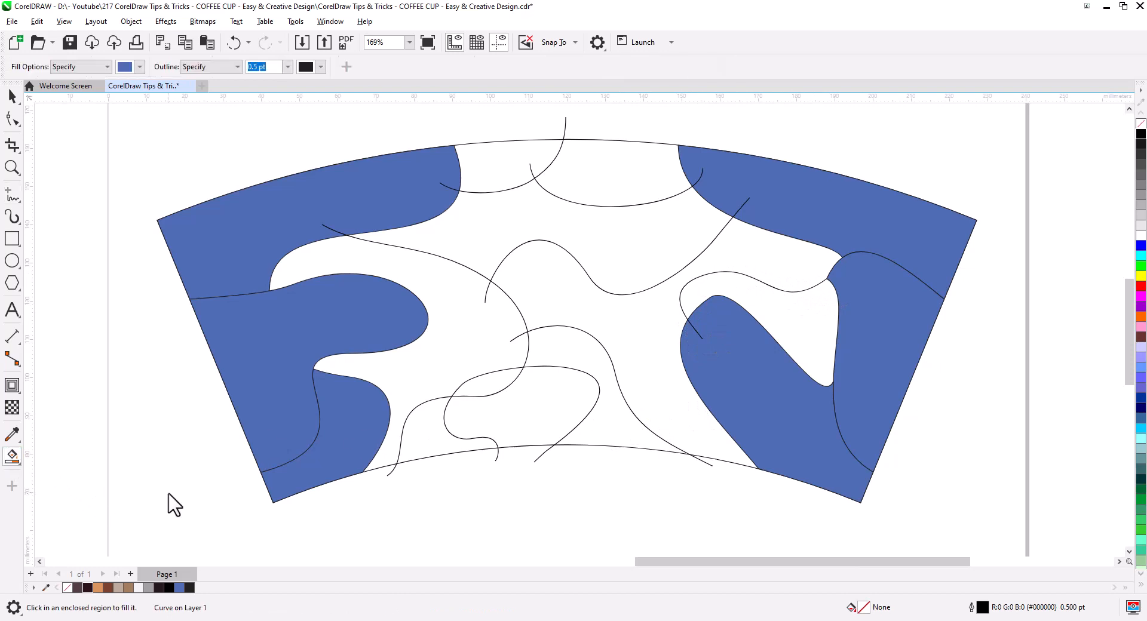
pyautogui.click(810, 336)
pyautogui.click(616, 172)
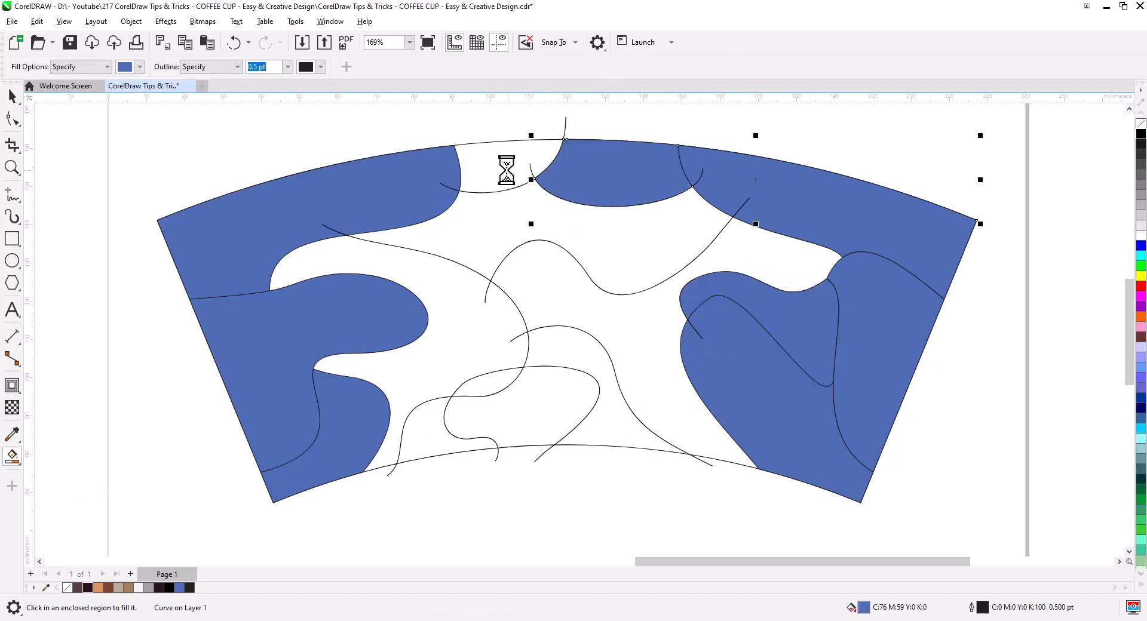
pyautogui.click(508, 170)
pyautogui.click(540, 420)
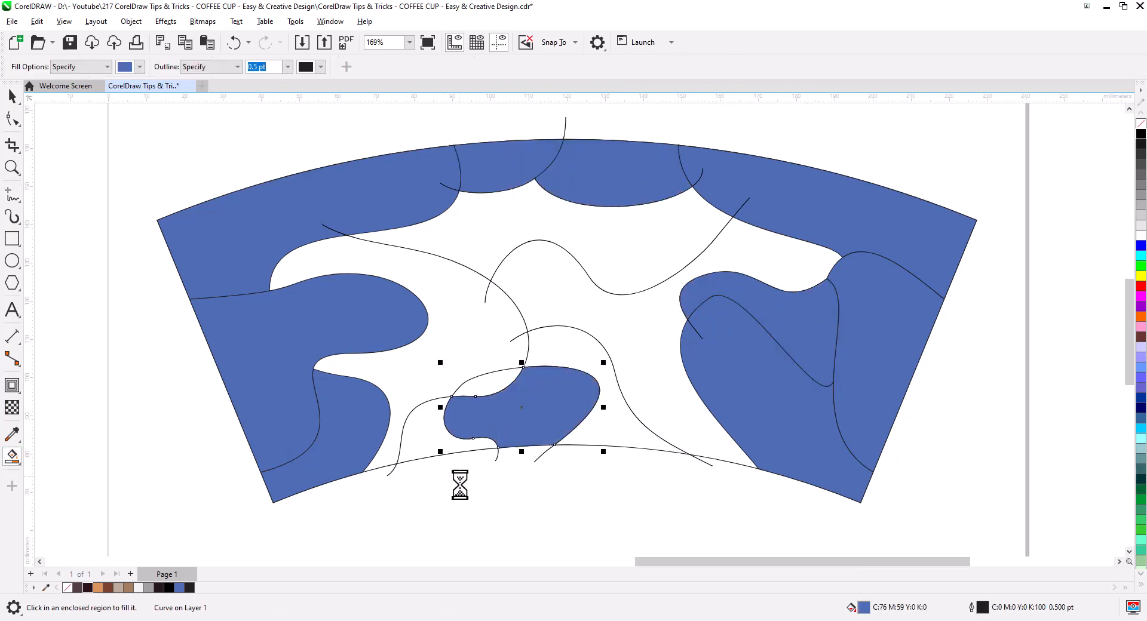
pyautogui.click(616, 428)
pyautogui.click(435, 441)
pyautogui.click(532, 222)
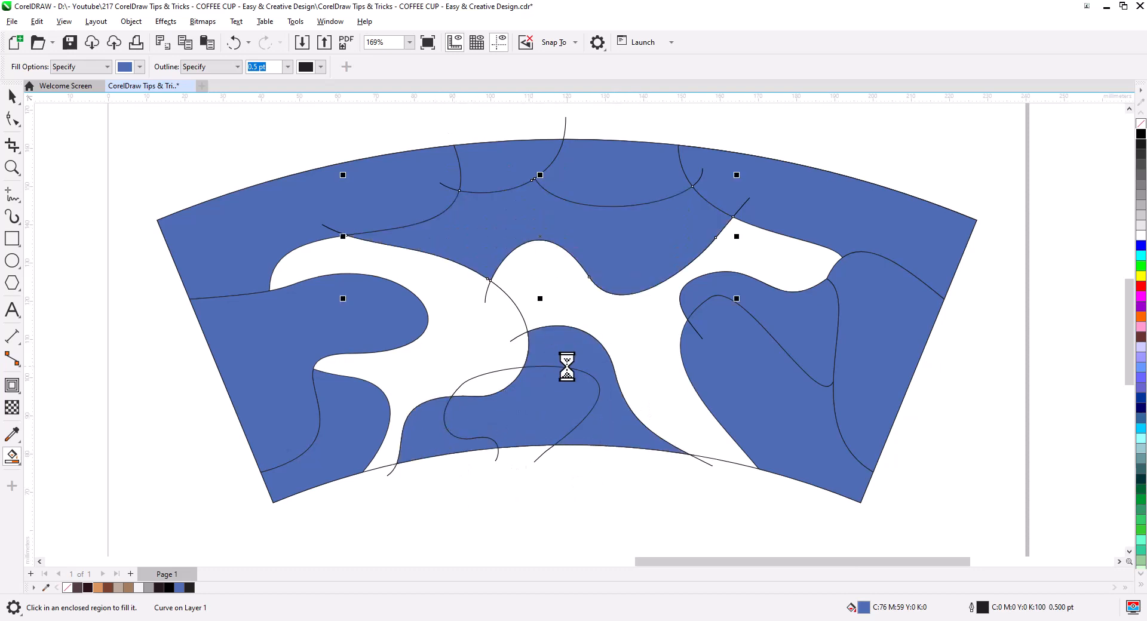
pyautogui.click(639, 365)
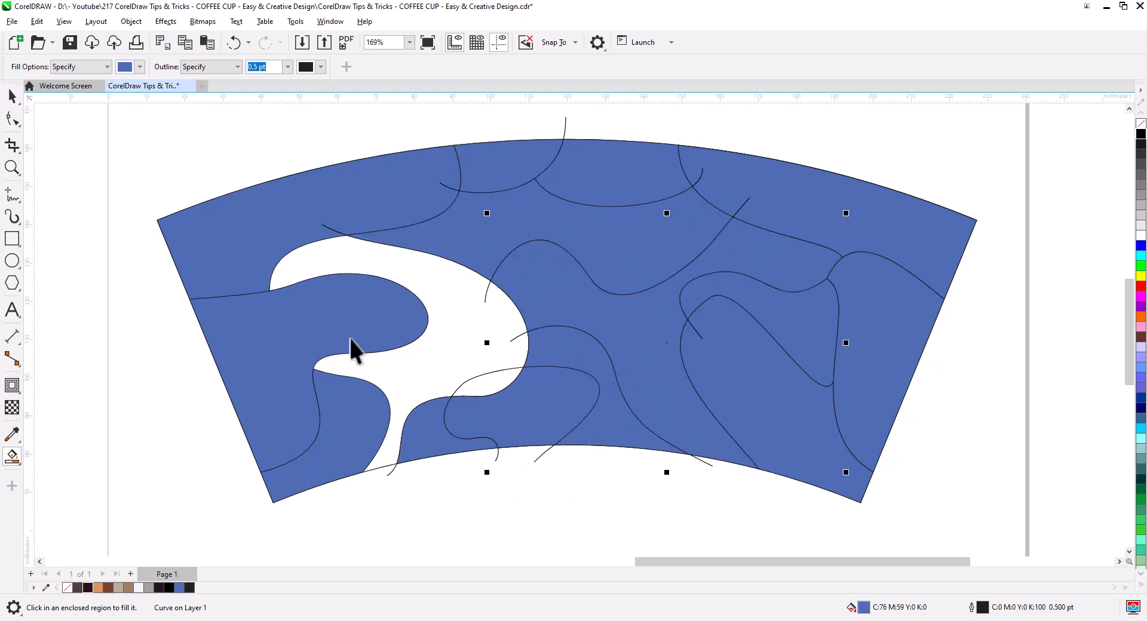
# Delete the leftover freehand curves whose ends extend past the filled regions
pyautogui.press('space')
pyautogui.click(472, 378)
pyautogui.press('Delete')
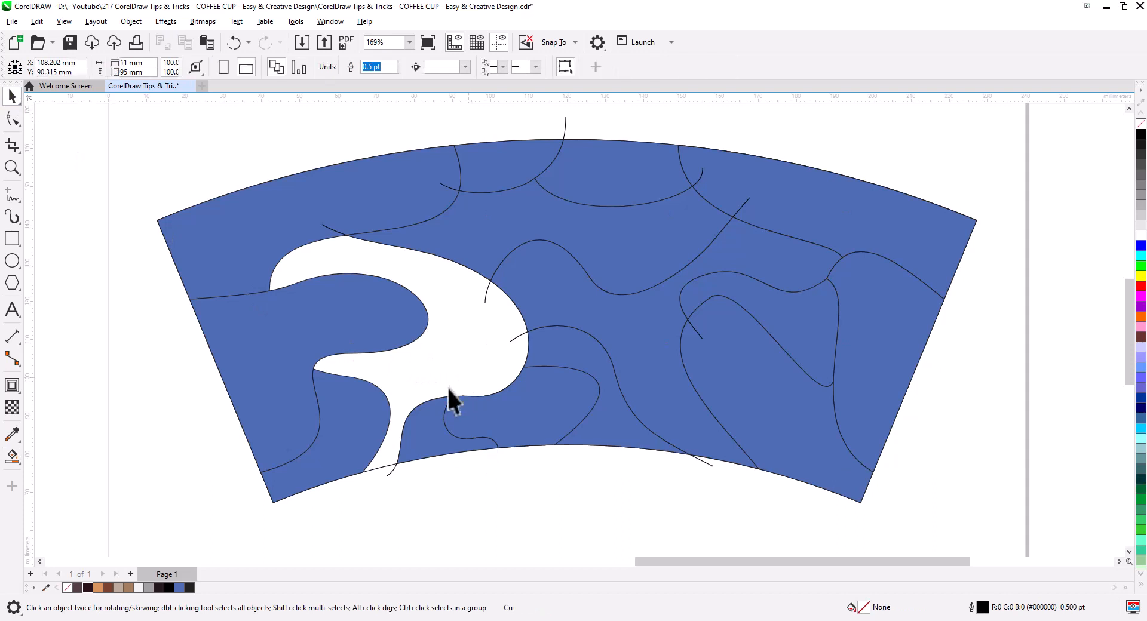
pyautogui.click(515, 338)
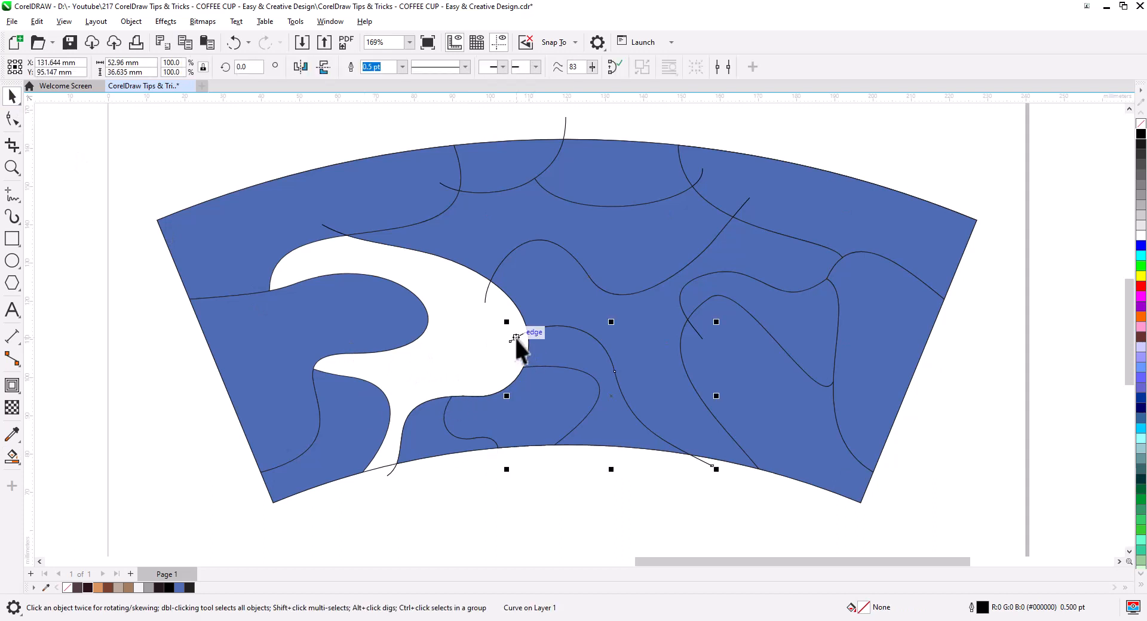
pyautogui.press('Delete')
pyautogui.click(483, 296)
pyautogui.press('Delete')
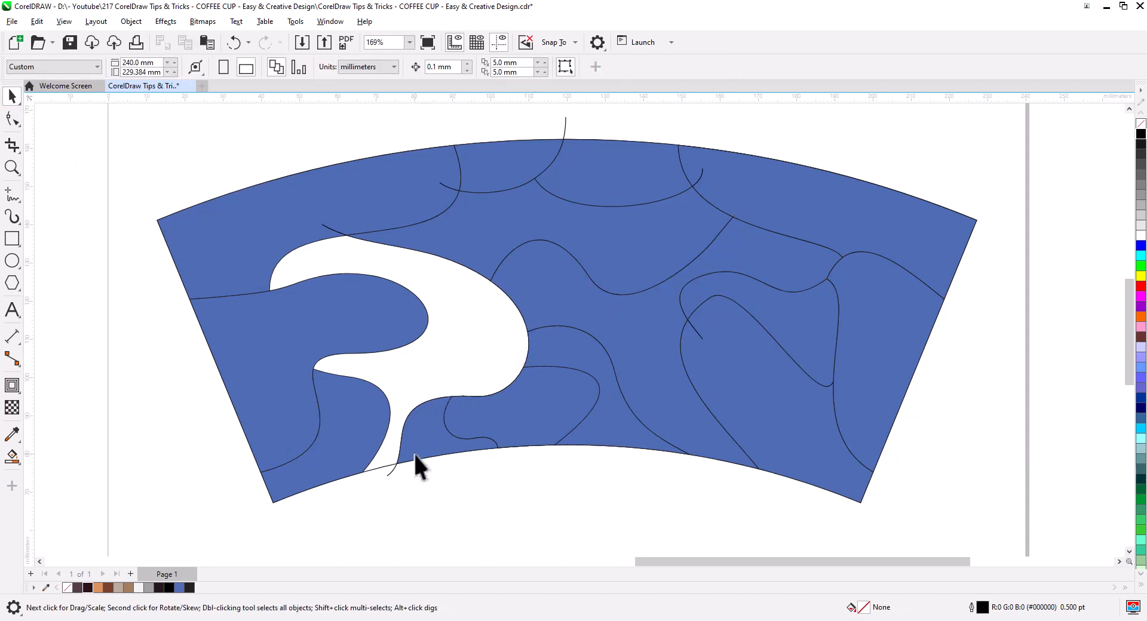
pyautogui.click(389, 472)
pyautogui.press('Delete')
pyautogui.press('Delete')
pyautogui.click(697, 334)
pyautogui.press('Delete')
# Smart Fill the remaining white swirl left of the panel's centre with blue
pyautogui.click(12, 457)
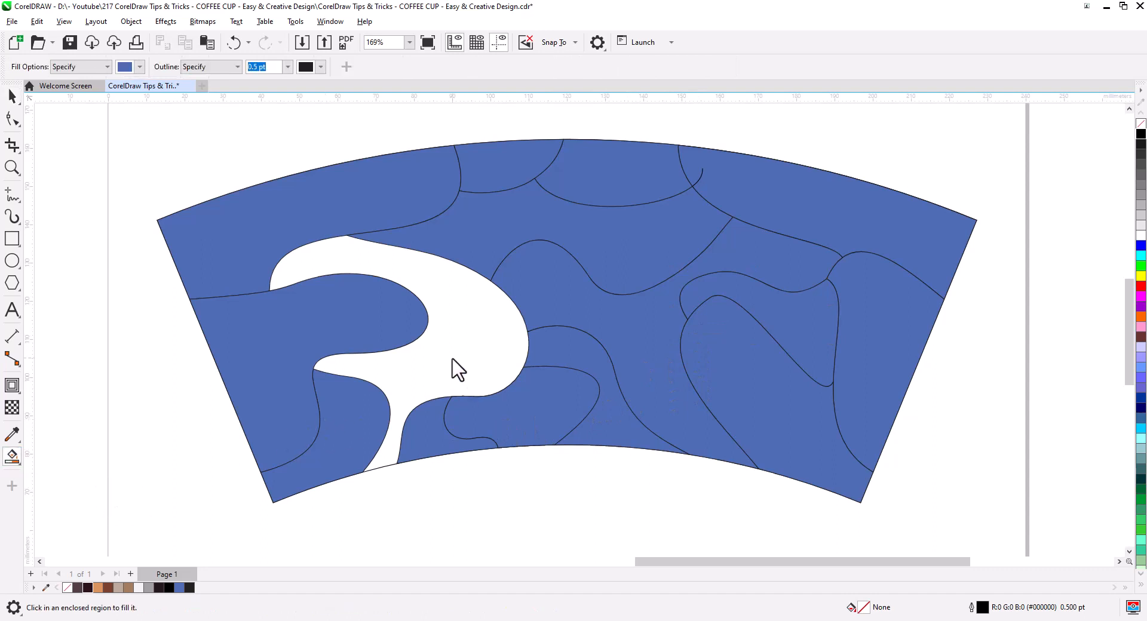
pyautogui.click(453, 371)
pyautogui.press('space')
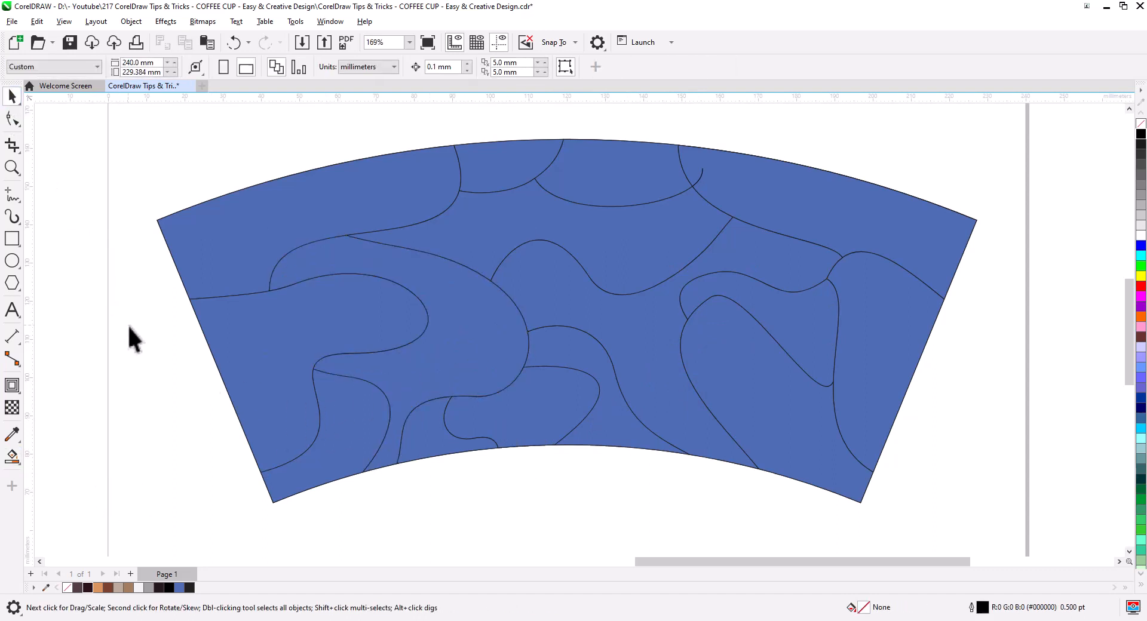
# Fill the upper-left corner shape with dark brown (#523F43) and the swirl below it with tan (#D7925C)
pyautogui.click(267, 226)
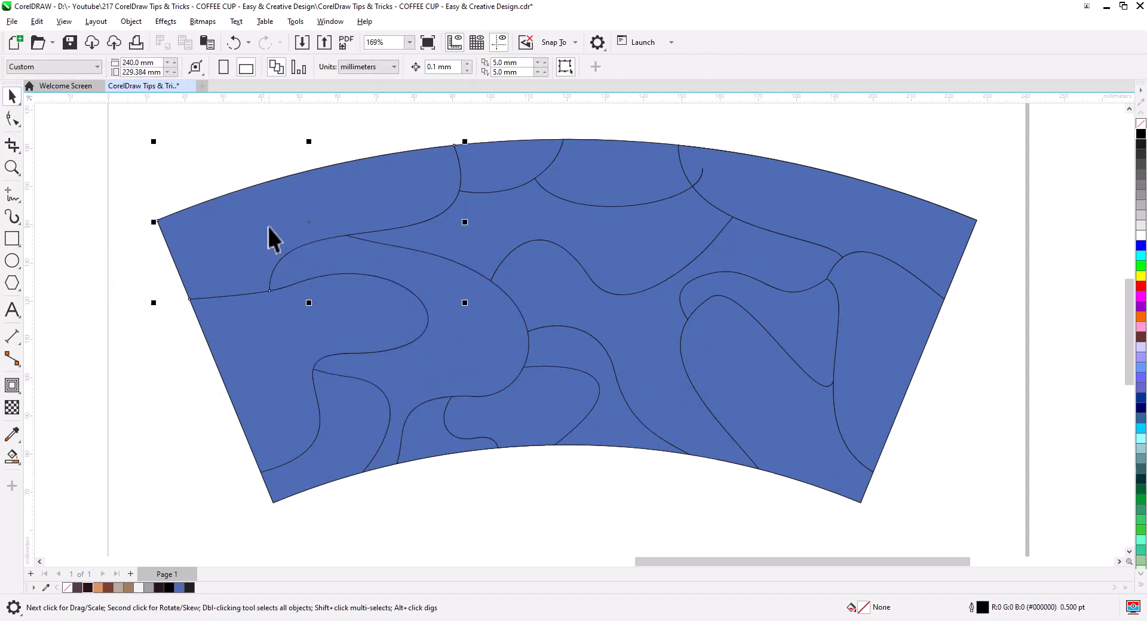
pyautogui.click(79, 587)
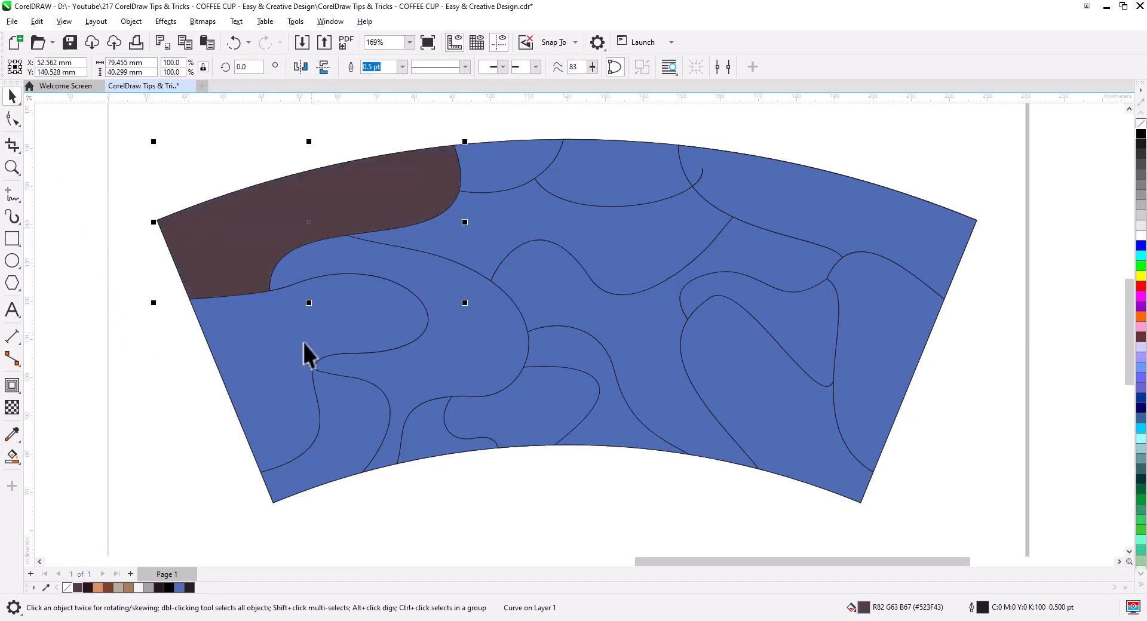
pyautogui.click(382, 392)
pyautogui.click(98, 587)
pyautogui.click(472, 418)
pyautogui.click(87, 588)
pyautogui.click(498, 505)
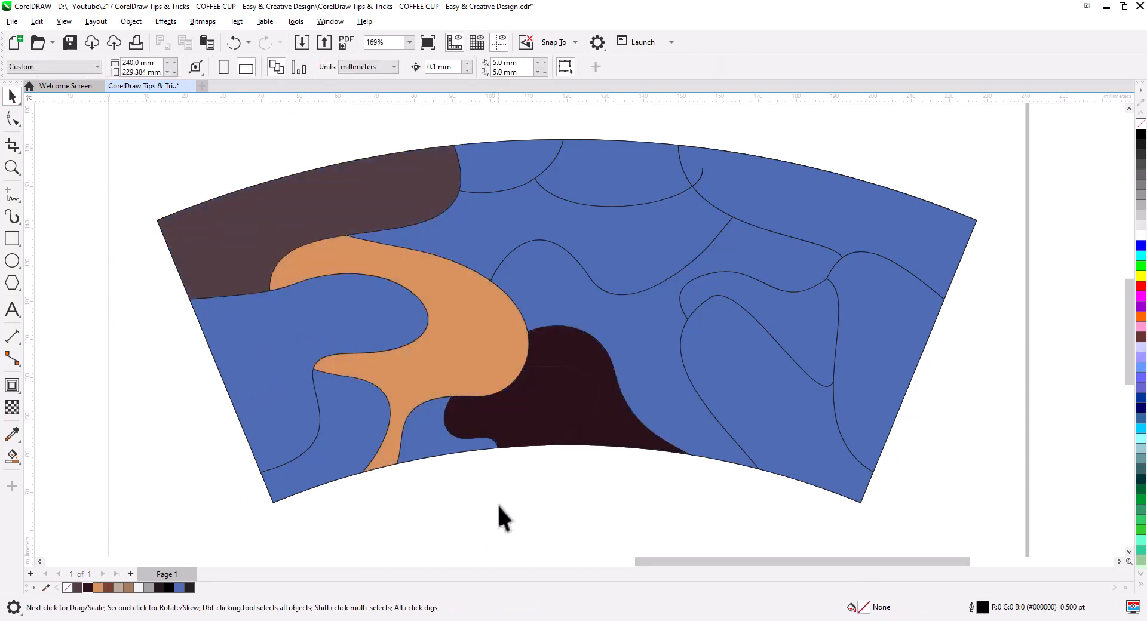
pyautogui.hotkey('ctrl', 'z')
pyautogui.moveTo(541, 439); pyautogui.dragTo(553, 517)
pyautogui.hotkey('ctrl', 'z')
# Delete the large overlapping blue shape at the lower centre and Smart Fill the resulting gap around the blob with blue
pyautogui.press('Delete')
pyautogui.click(531, 424)
pyautogui.click(12, 457)
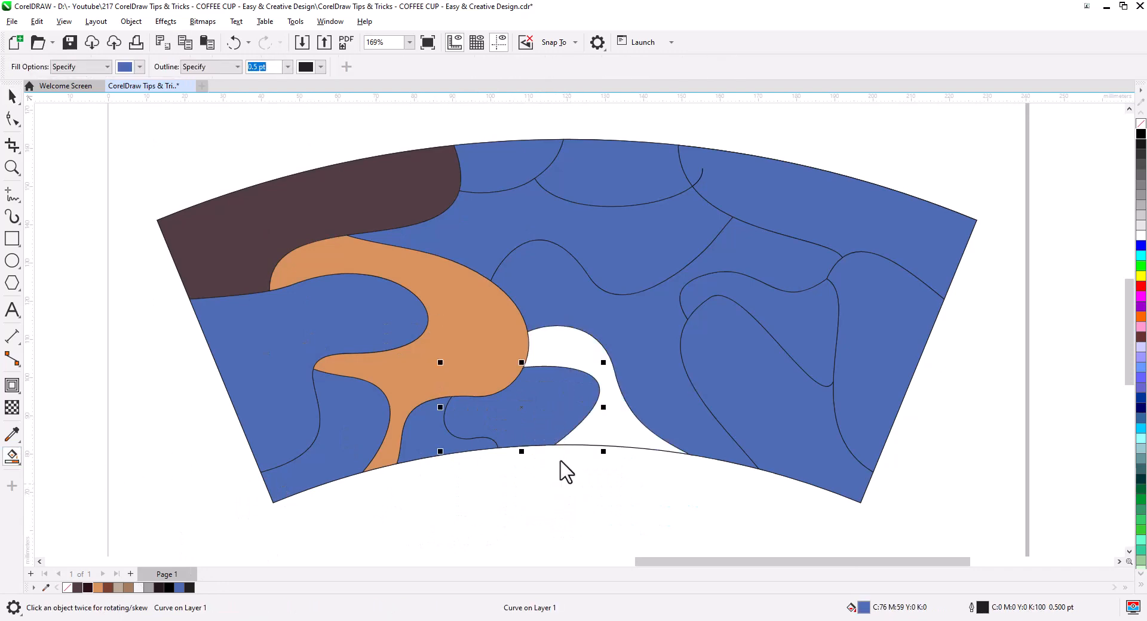
pyautogui.click(608, 426)
# Fill the lower-centre blob with very dark brown (#2C111A) and the two shapes on either side of it with off-white (#F3F3F3)
pyautogui.click(12, 96)
pyautogui.click(490, 419)
pyautogui.click(88, 588)
pyautogui.click(501, 505)
pyautogui.click(610, 435)
pyautogui.keyDown('shift'); pyautogui.click(424, 433); pyautogui.keyUp('shift')
pyautogui.click(139, 587)
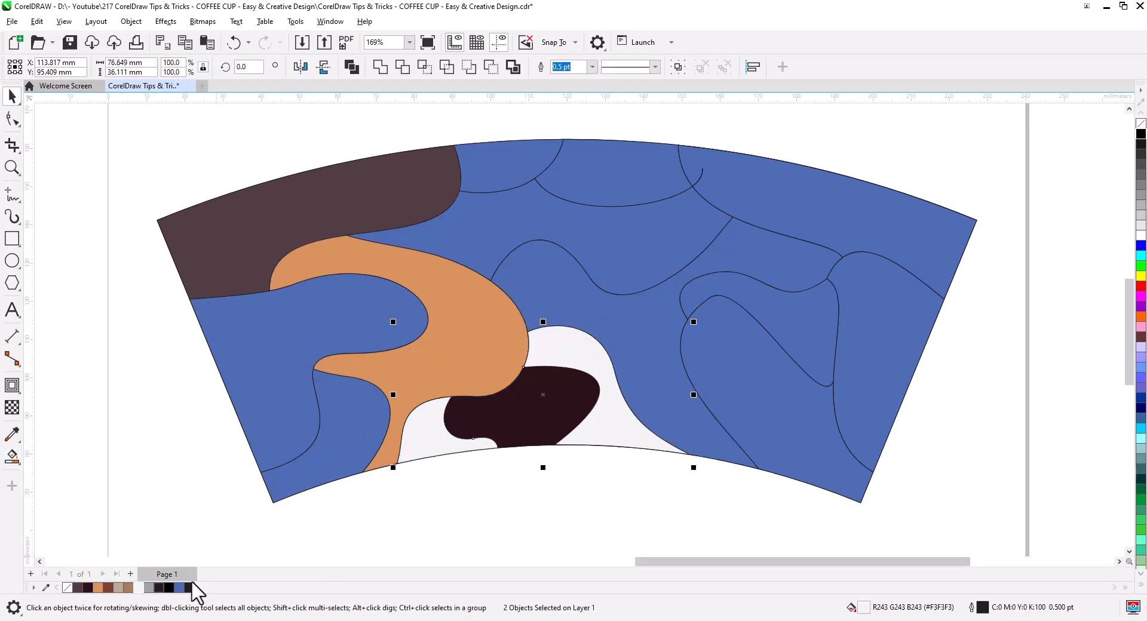
# Fill the lower-left corner shape with rust brown and the middle-left shape with beige (#B9AA95)
pyautogui.click(378, 531)
pyautogui.click(352, 427)
pyautogui.click(108, 588)
pyautogui.click(275, 406)
pyautogui.click(119, 587)
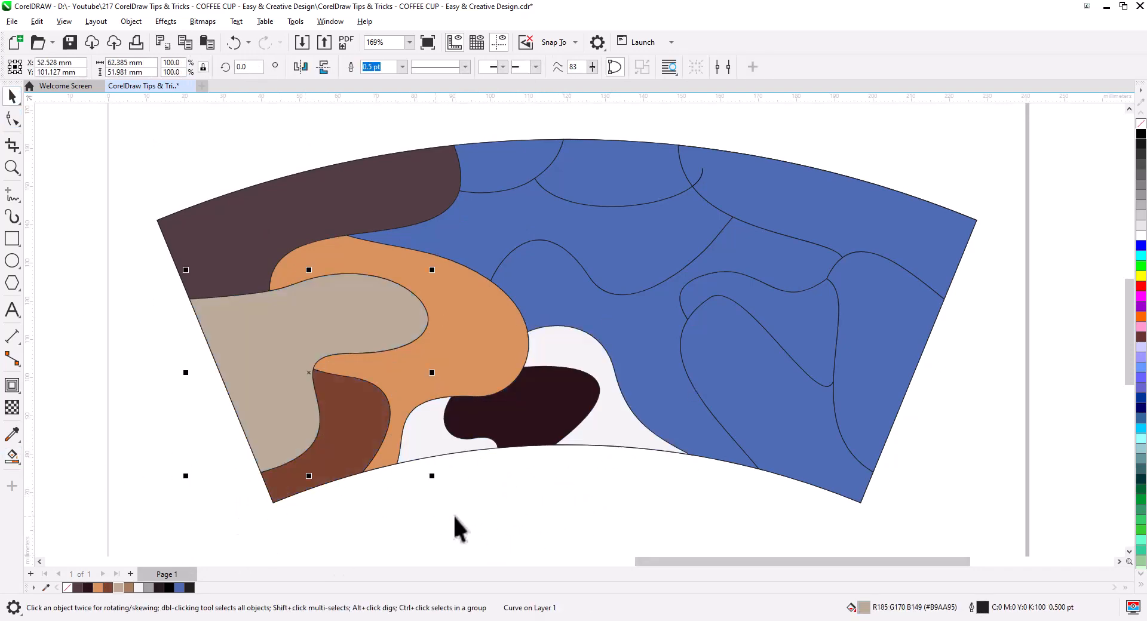
pyautogui.click(459, 518)
pyautogui.click(615, 334)
pyautogui.click(98, 588)
pyautogui.hotkey('ctrl', 'z')
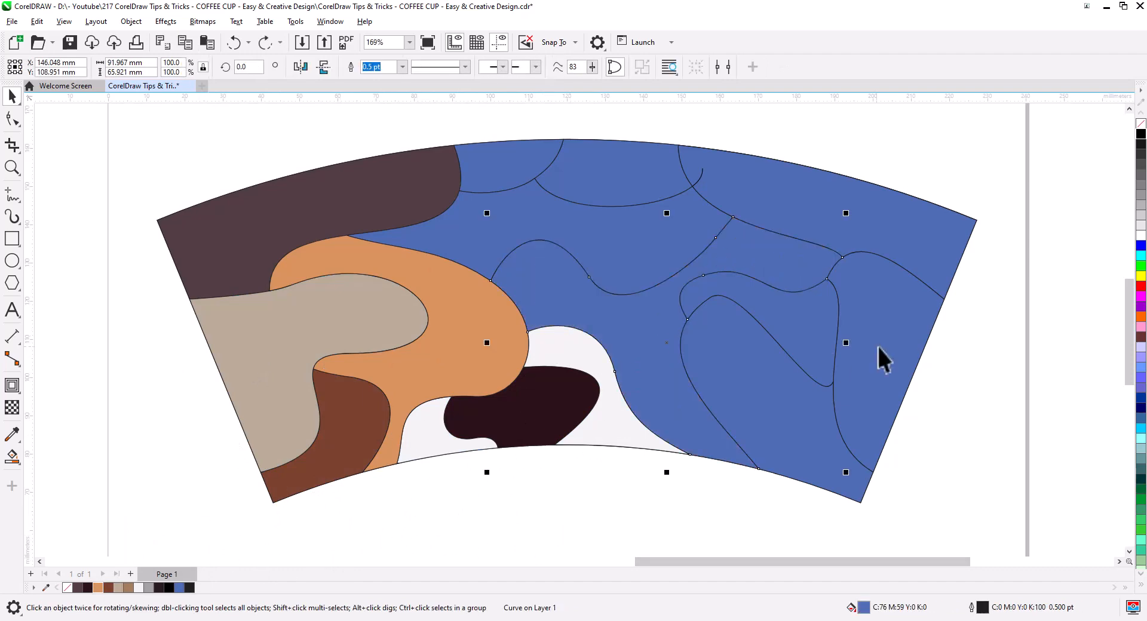
# Fill the right-edge shape with beige (#B9AA95) and combine it with the beige shape on the left edge
pyautogui.click(877, 345)
pyautogui.click(118, 588)
pyautogui.keyDown('shift'); pyautogui.click(270, 414); pyautogui.keyUp('shift')
pyautogui.click(352, 69)
pyautogui.click(281, 144)
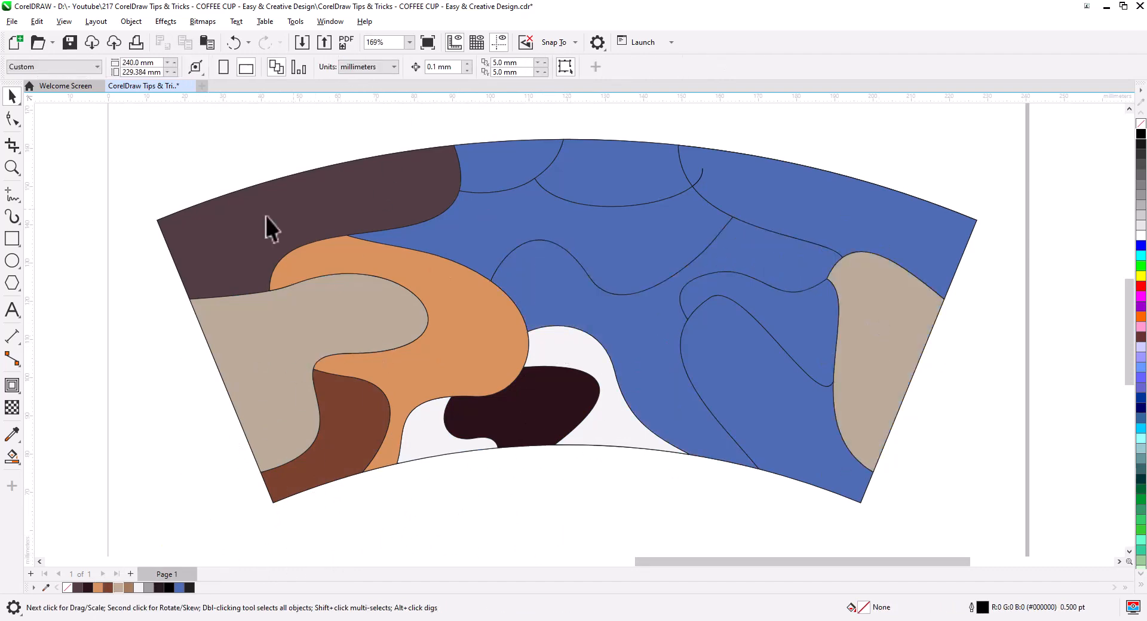
# Remove the leftover curve at the upper-right blue shape and combine the two upper corner shapes in dark brown
pyautogui.click(264, 216)
pyautogui.keyDown('shift'); pyautogui.click(780, 162); pyautogui.keyUp('shift')
pyautogui.click(701, 176)
pyautogui.click(747, 186)
pyautogui.keyDown('shift'); pyautogui.click(352, 197); pyautogui.keyUp('shift')
pyautogui.click(353, 68)
# Combine the lower-right shape with the rust brown lower-left one and fill the blue shape just above it with tan (#D7925C)
pyautogui.click(759, 413)
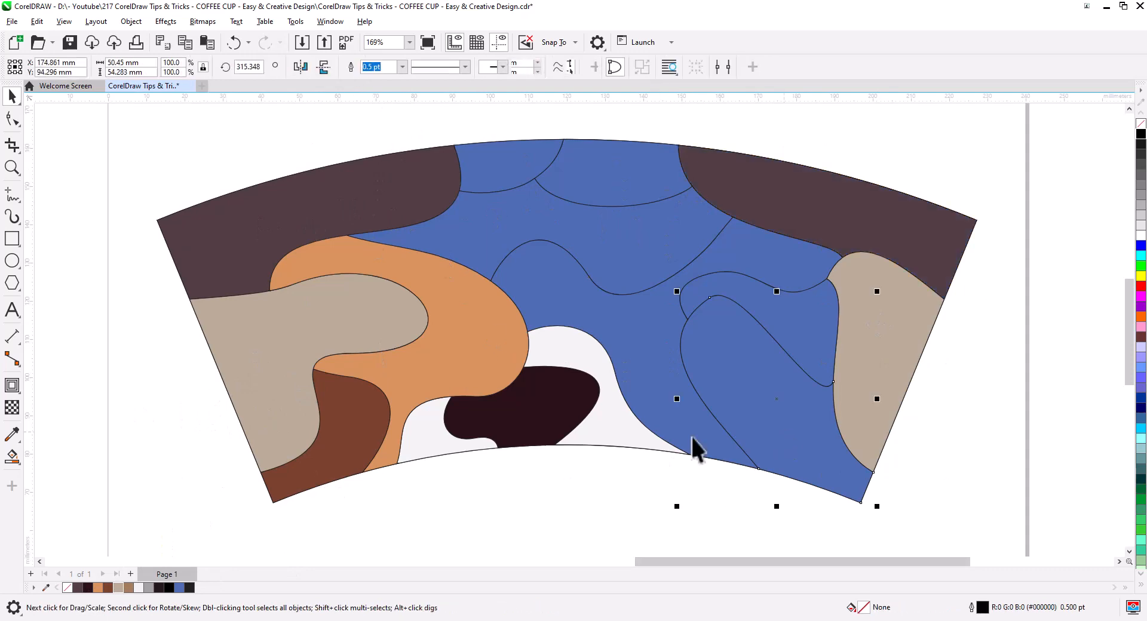
pyautogui.keyDown('shift'); pyautogui.click(352, 424); pyautogui.keyUp('shift')
pyautogui.click(353, 68)
pyautogui.click(771, 308)
pyautogui.click(99, 588)
# Fill the wide blue shape in the upper centre with a custom orange-red, #E65E40
pyautogui.click(610, 237)
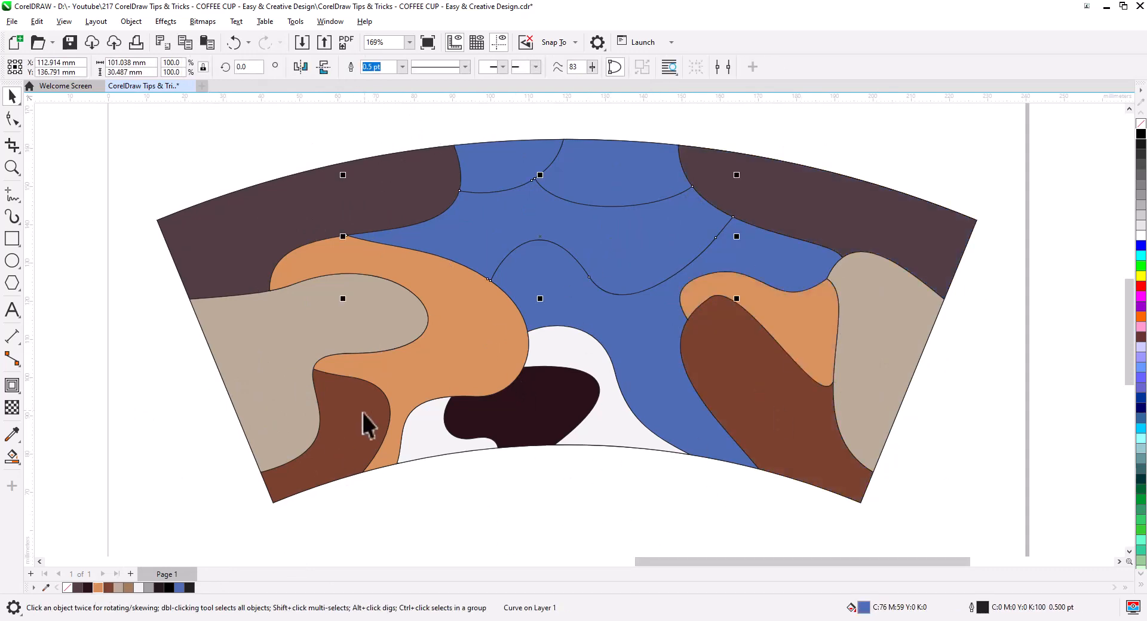
pyautogui.click(1141, 317)
pyautogui.doubleClick(864, 608)
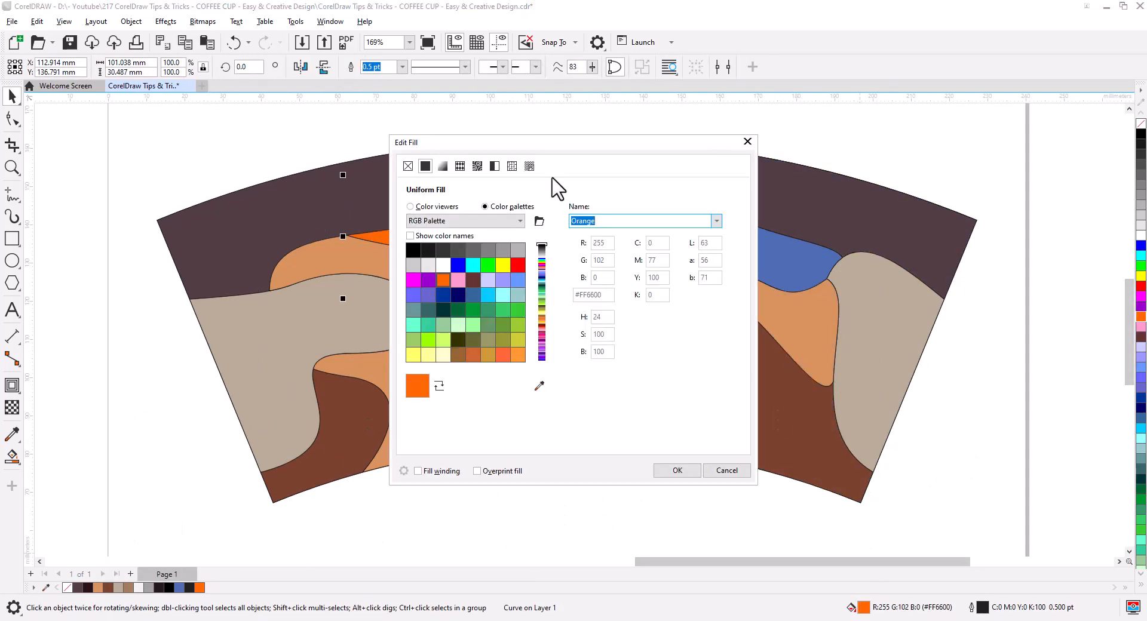
pyautogui.moveTo(553, 142); pyautogui.dragTo(860, 306)
pyautogui.click(718, 370)
pyautogui.moveTo(818, 409)
pyautogui.mouseDown()
pyautogui.moveTo(805, 403)
pyautogui.moveTo(816, 413)
pyautogui.mouseUp()
pyautogui.moveTo(724, 542); pyautogui.dragTo(718, 543)
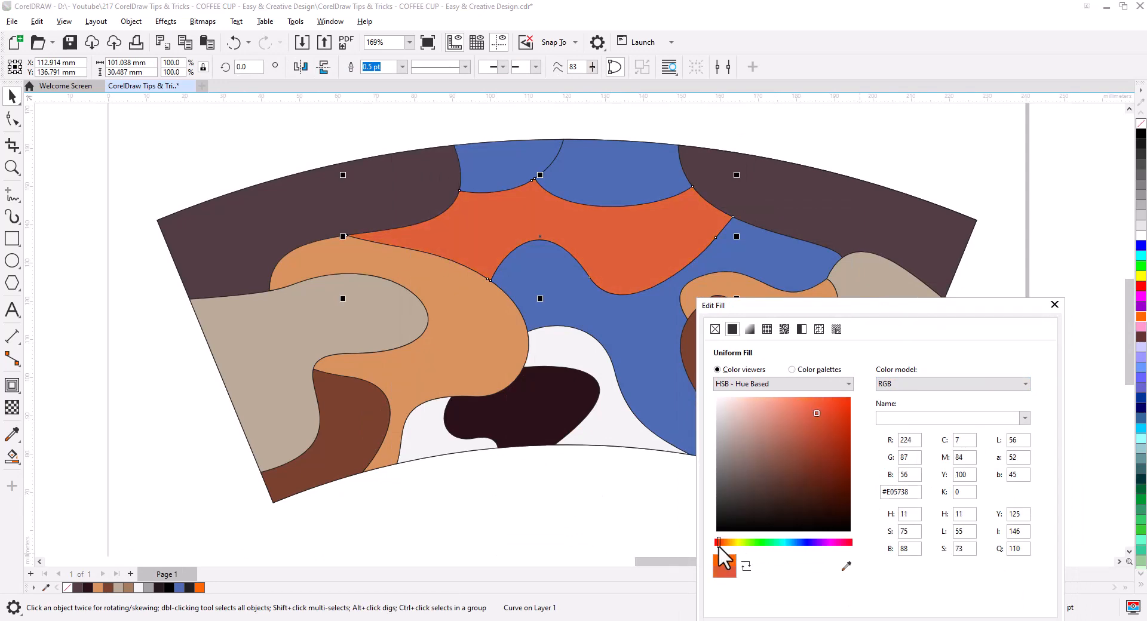
pyautogui.click(812, 409)
pyautogui.click(918, 599)
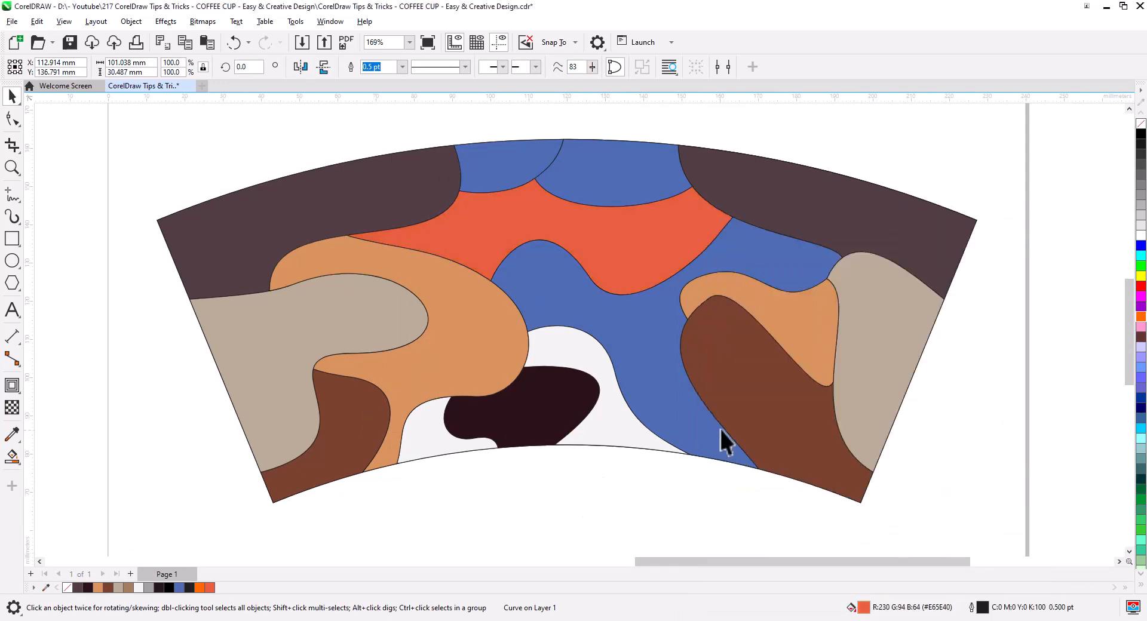
pyautogui.click(766, 306)
pyautogui.click(210, 588)
pyautogui.click(495, 520)
pyautogui.hotkey('ctrl', 'z')
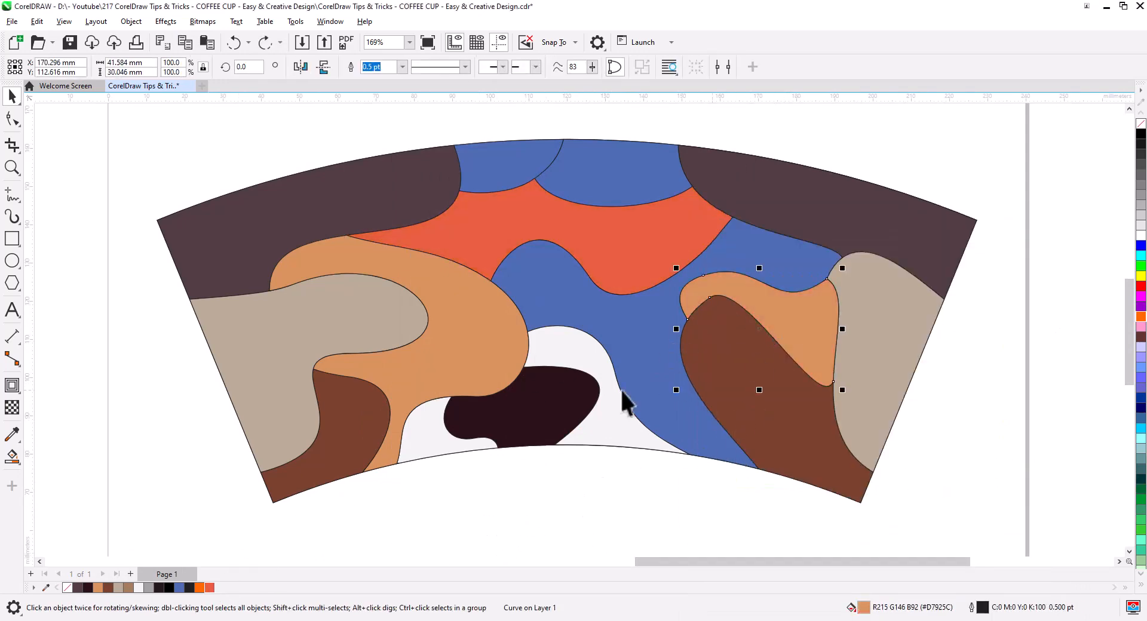
# Fill the combined lower corner shapes with orange-red (#E65E40) and the top-centre shape with very dark brown (#2C111A)
pyautogui.click(726, 375)
pyautogui.click(209, 588)
pyautogui.click(603, 181)
pyautogui.click(88, 589)
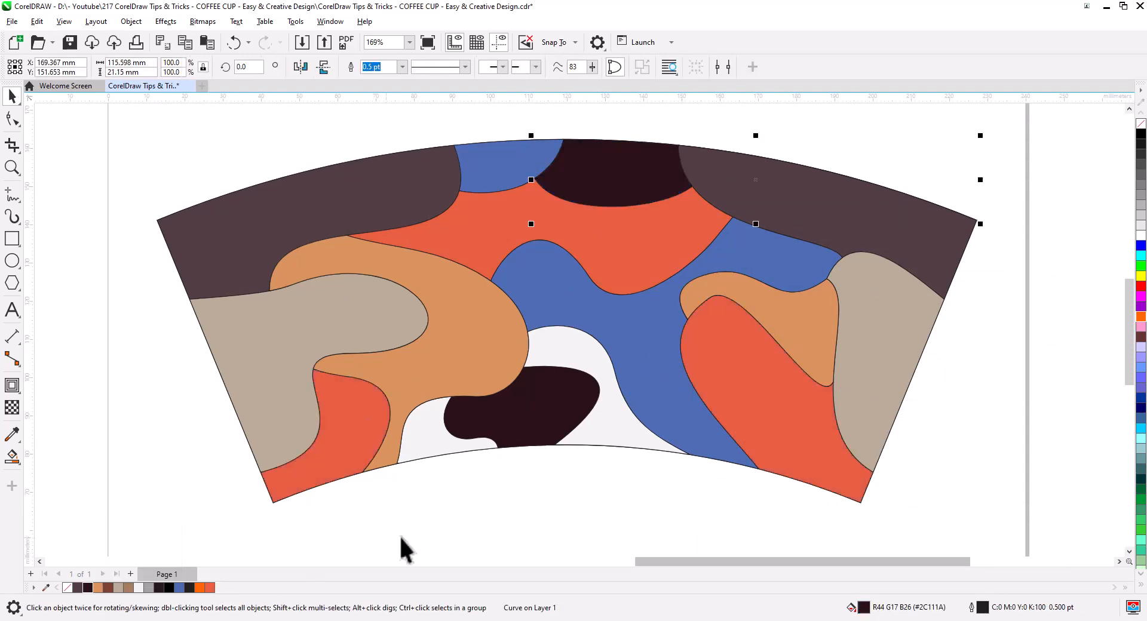
# Fill the small blue shape on the upper arc and both off-white shapes beside the dark blob with light brown (#A27E5E)
pyautogui.click(511, 174)
pyautogui.click(128, 589)
pyautogui.click(469, 516)
pyautogui.click(606, 424)
pyautogui.click(129, 588)
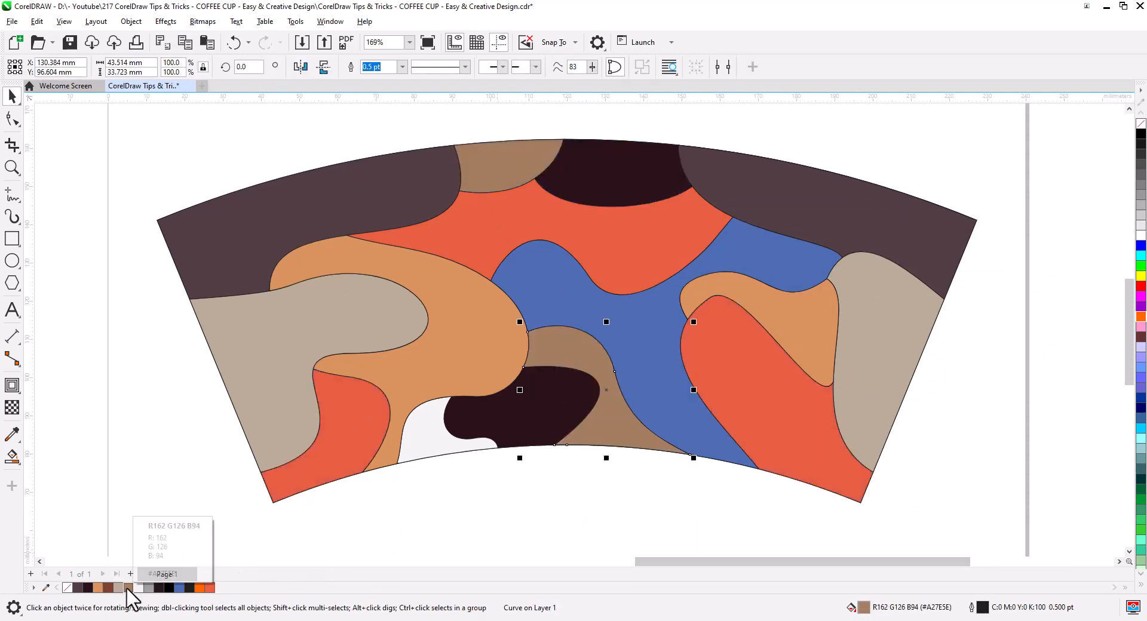
pyautogui.click(412, 515)
pyautogui.click(426, 440)
pyautogui.click(128, 588)
# Select all the shapes of the cup panel and remove their outlines
pyautogui.scroll(-1, 532, 511)
pyautogui.moveTo(1003, 487); pyautogui.dragTo(137, 118)
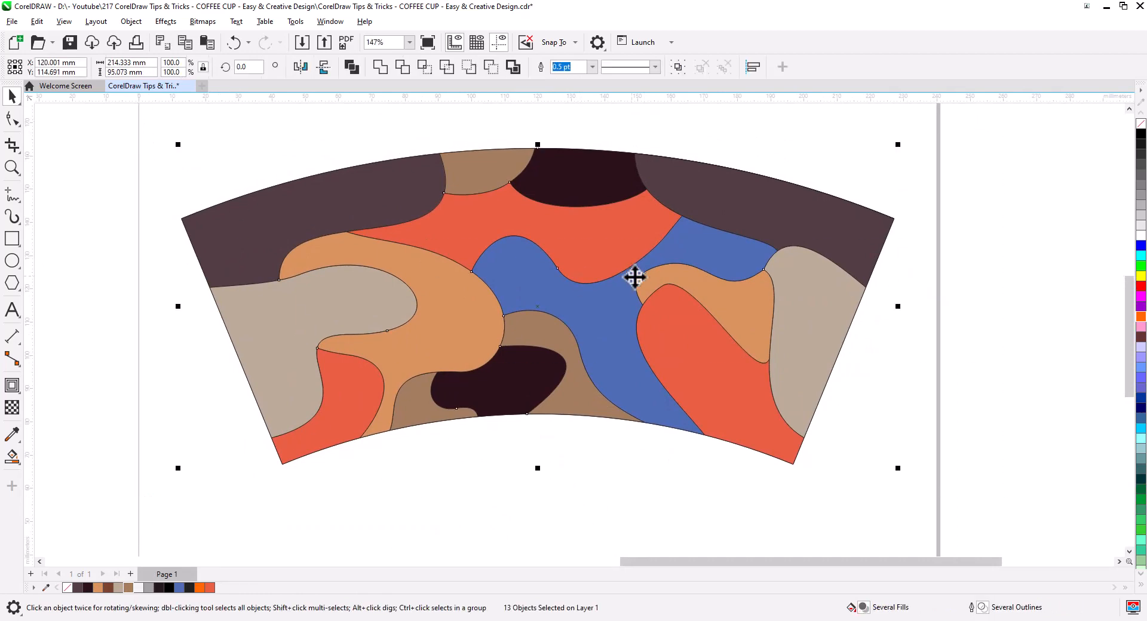
pyautogui.rightClick(1140, 124)
pyautogui.click(586, 476)
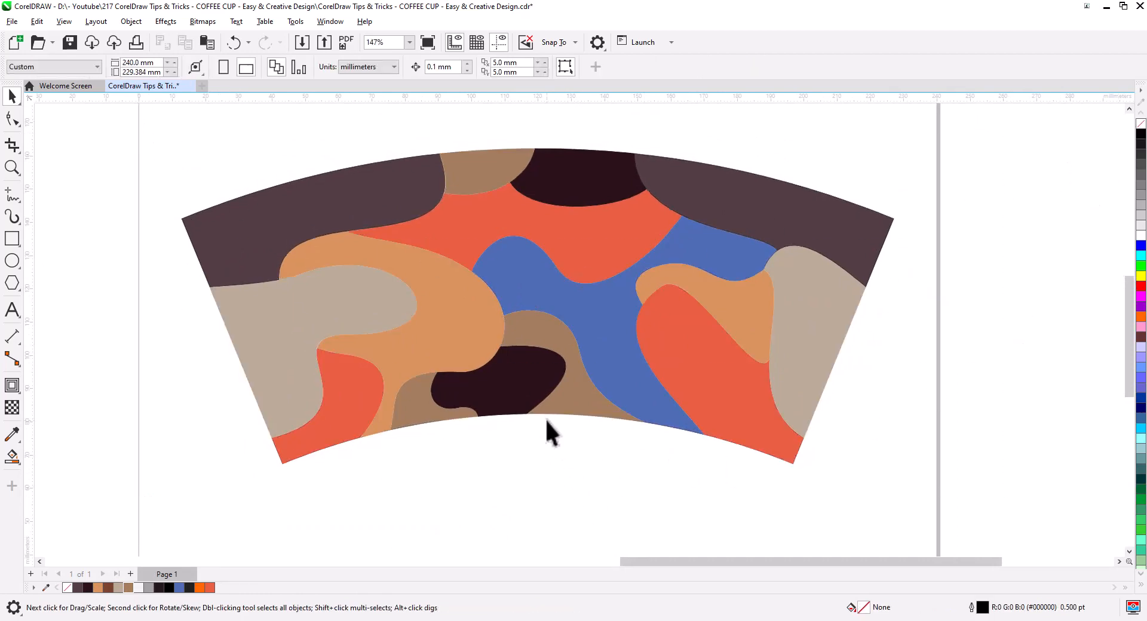
# Move the coffee shop logo to just above the cup panel and scale it down to about 31.7 mm wide
pyautogui.scroll(-2, 502, 448)
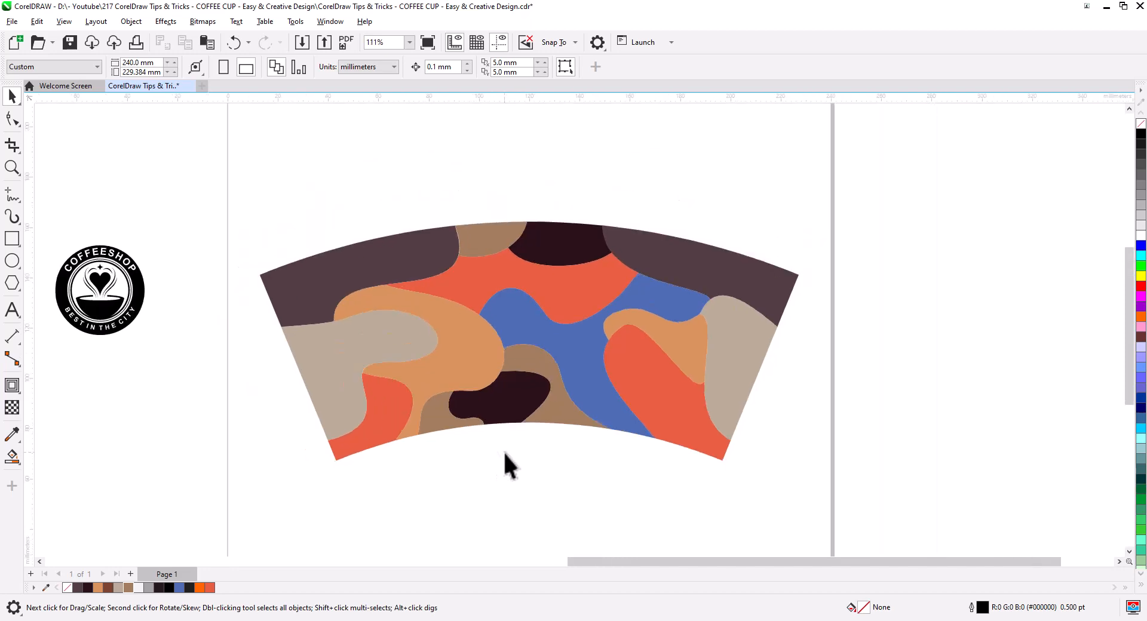
pyautogui.moveTo(67, 256); pyautogui.dragTo(63, 245)
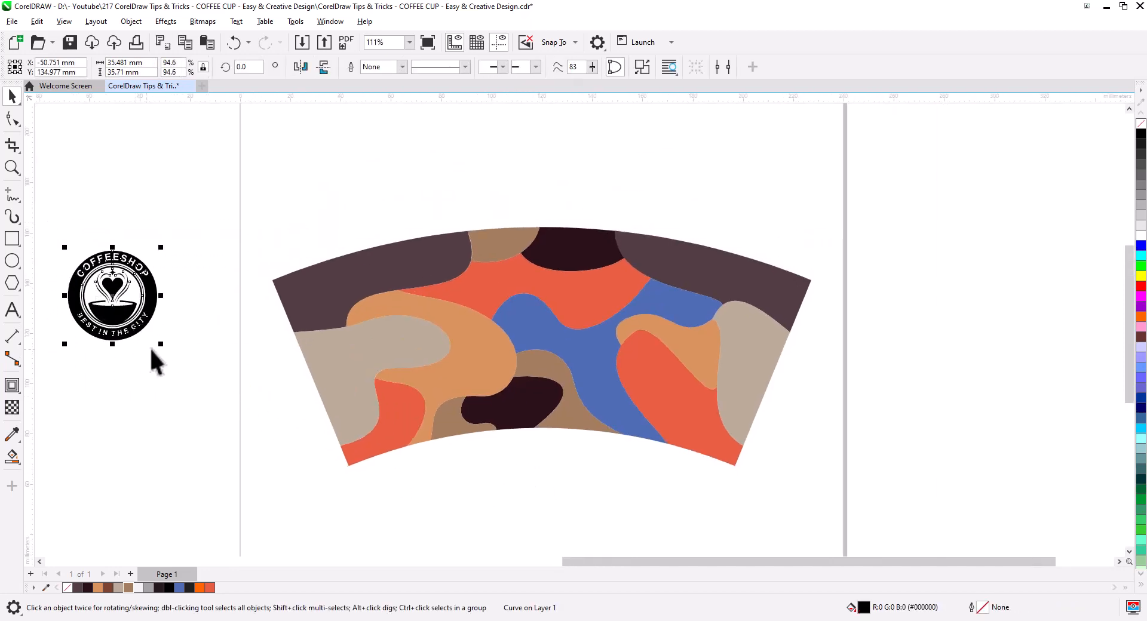
pyautogui.moveTo(162, 344); pyautogui.dragTo(504, 274)
pyautogui.scroll(5, 478, 147)
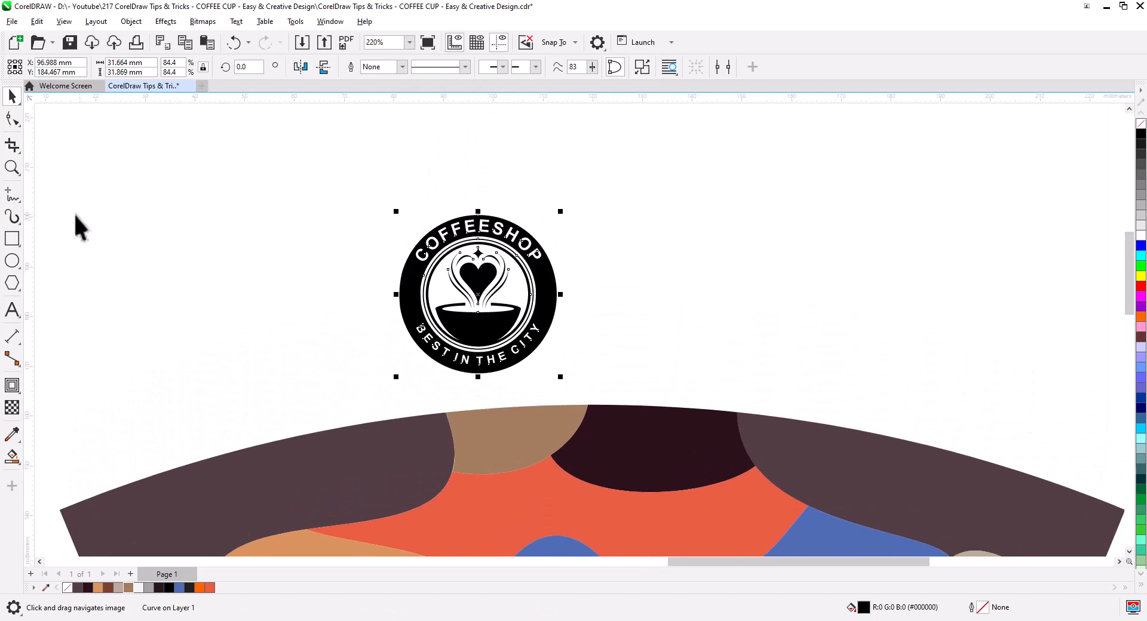
# Draw a circle about 39.5 mm in diameter around the logo and centre the two on each other
pyautogui.click(11, 261)
pyautogui.moveTo(373, 196); pyautogui.dragTo(630, 405)
pyautogui.click(12, 96)
pyautogui.press('c')
pyautogui.press('e')
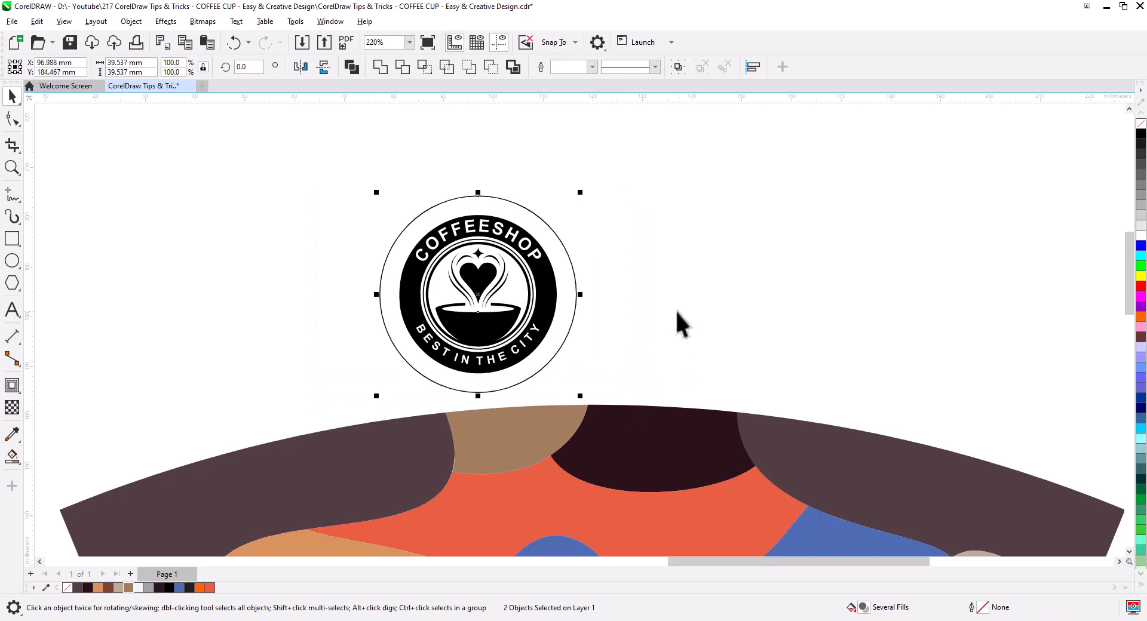
# Shrink the circle to about 33.3 mm in diameter and make it a white backing without outline behind the logo
pyautogui.click(567, 325)
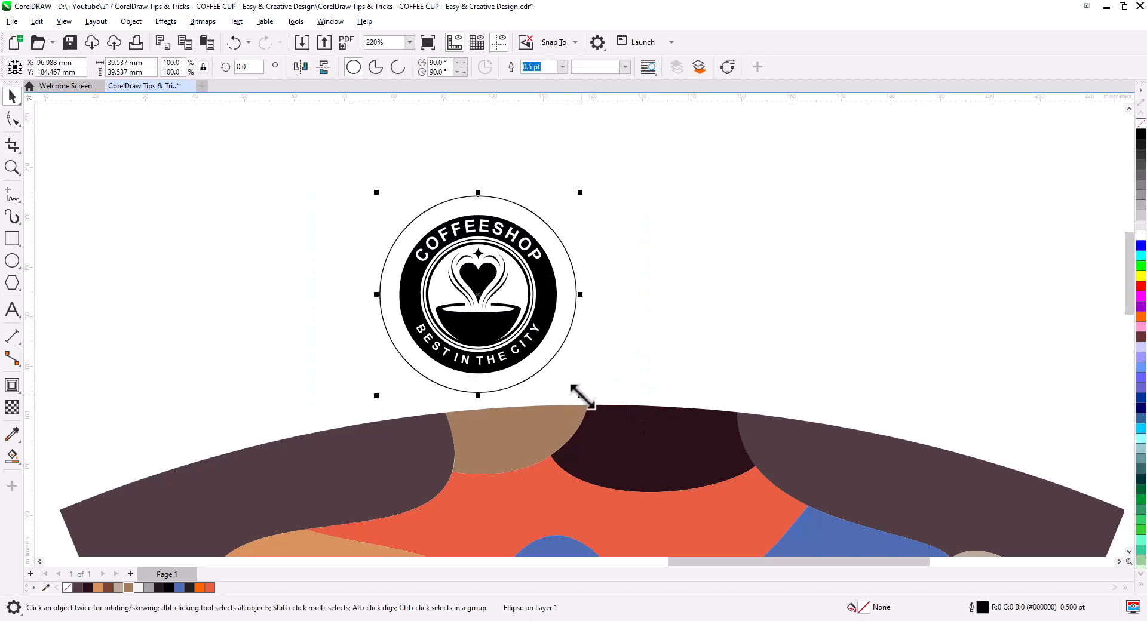
pyautogui.moveTo(580, 396); pyautogui.dragTo(539, 357)
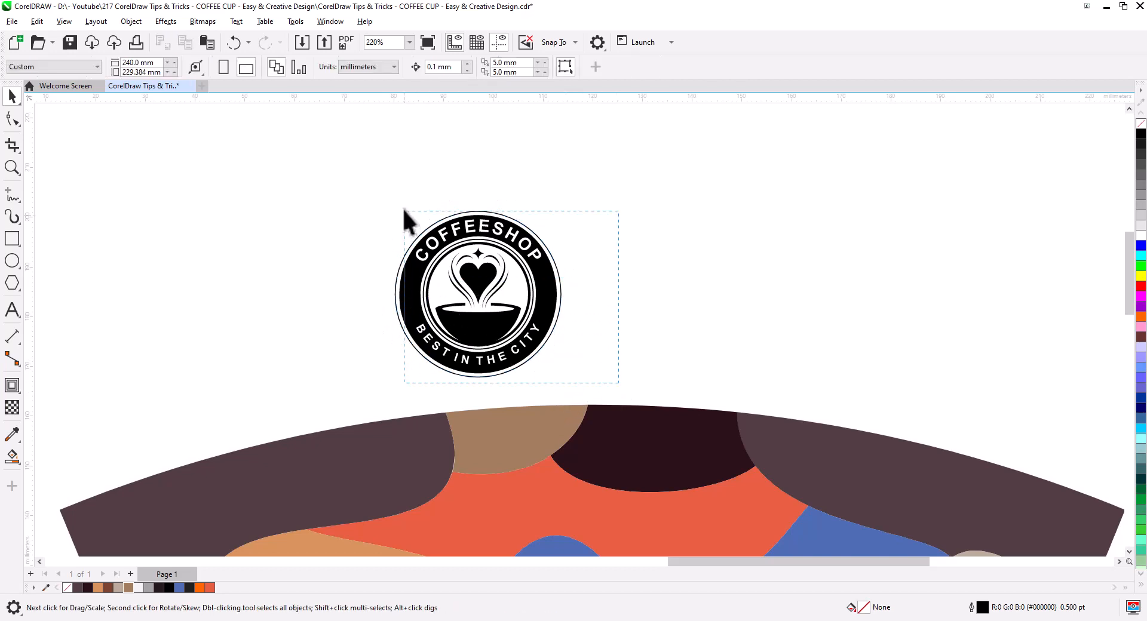
pyautogui.moveTo(398, 186); pyautogui.dragTo(398, 185)
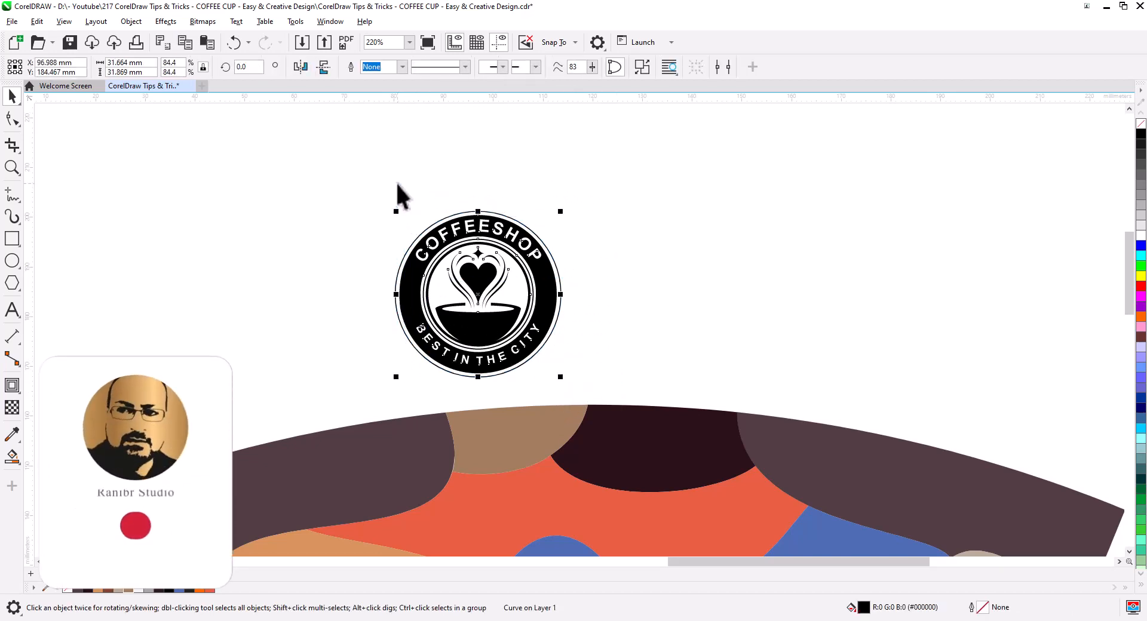
pyautogui.click(375, 288)
pyautogui.click(394, 290)
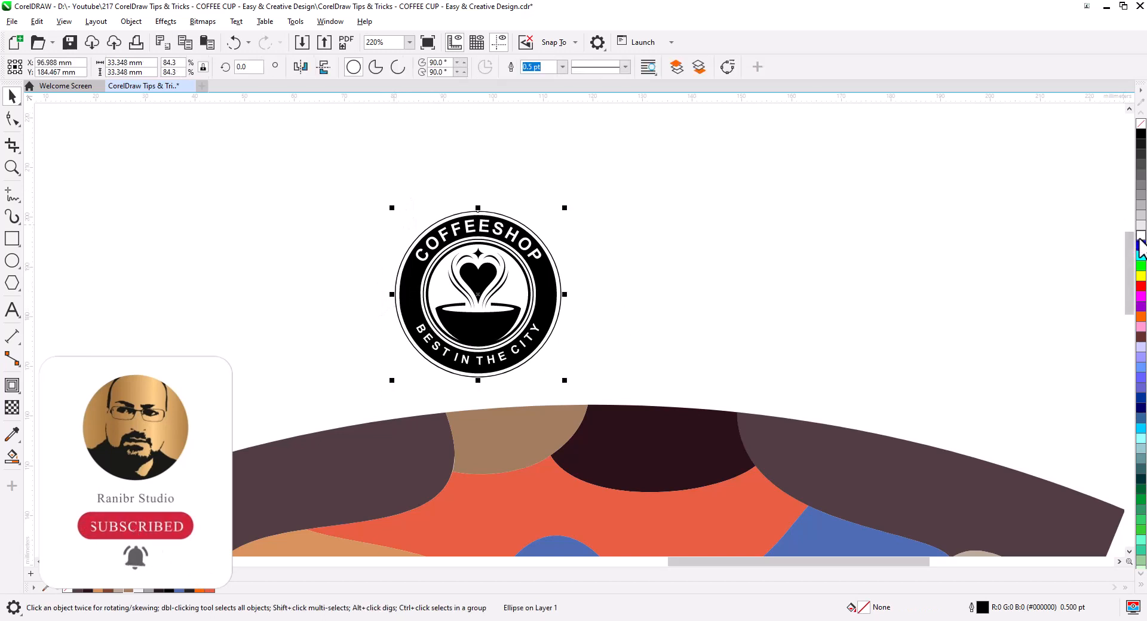
pyautogui.click(1139, 238)
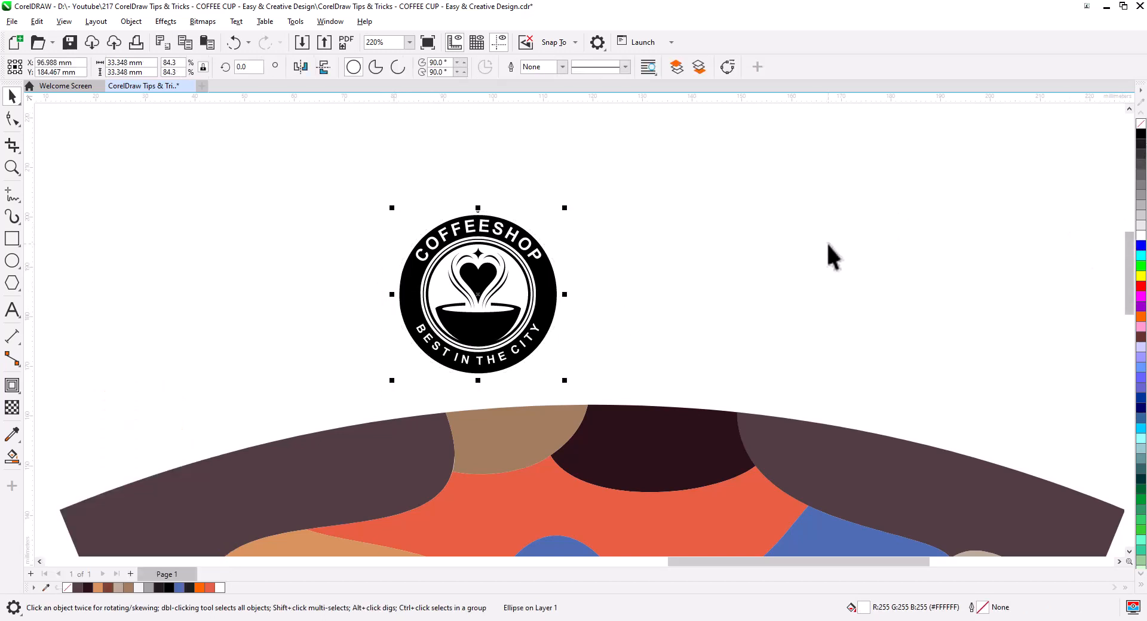
# Move the logo together with its white circle onto the middle of the cup panel
pyautogui.click(592, 335)
pyautogui.scroll(-1, 598, 340)
pyautogui.moveTo(638, 357); pyautogui.dragTo(596, 246)
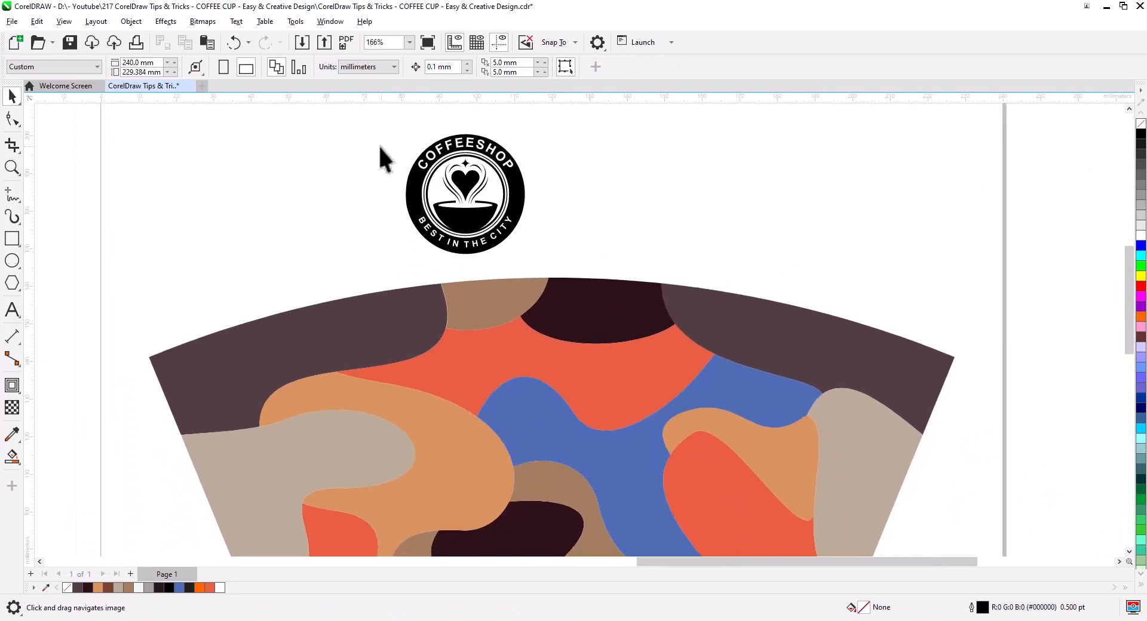
pyautogui.click(515, 234)
pyautogui.moveTo(515, 234); pyautogui.dragTo(593, 358)
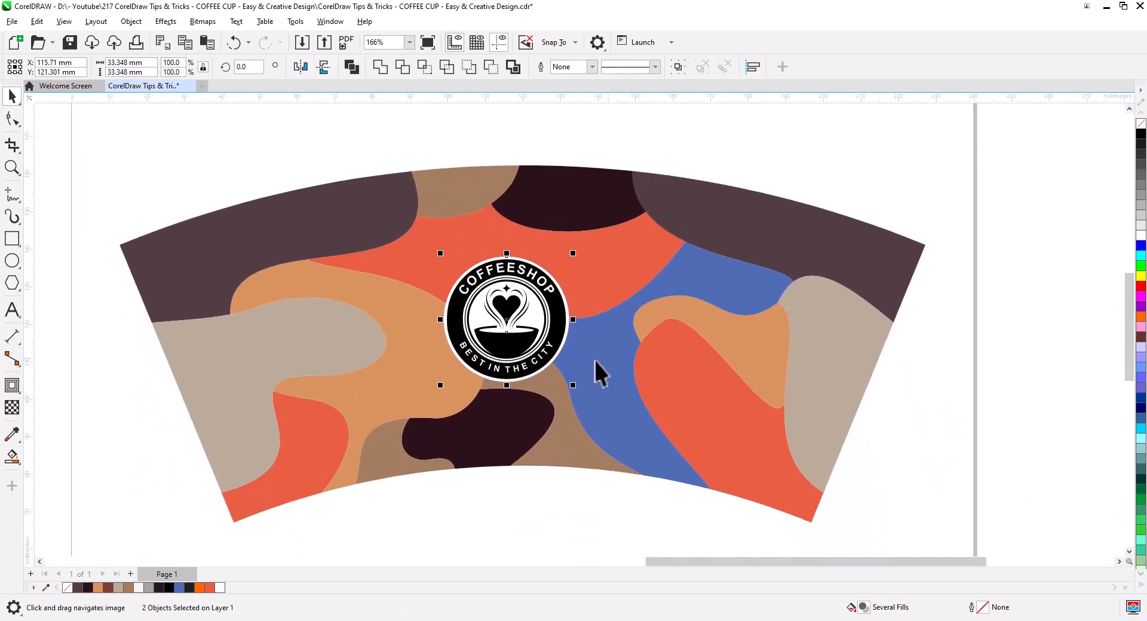
# Recolour the black logo artwork with the panel's very dark brown (#2C111A), leaving its backing circle white
pyautogui.keyDown('shift'); pyautogui.click(627, 230); pyautogui.keyUp('shift')
pyautogui.click(574, 153)
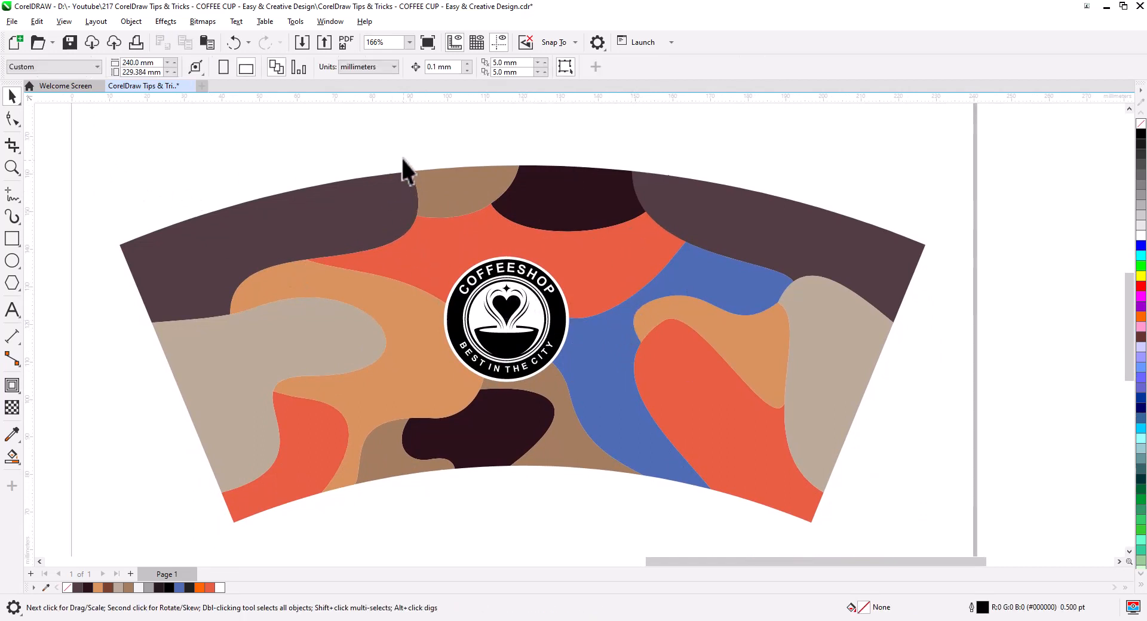
pyautogui.moveTo(585, 387); pyautogui.dragTo(585, 386)
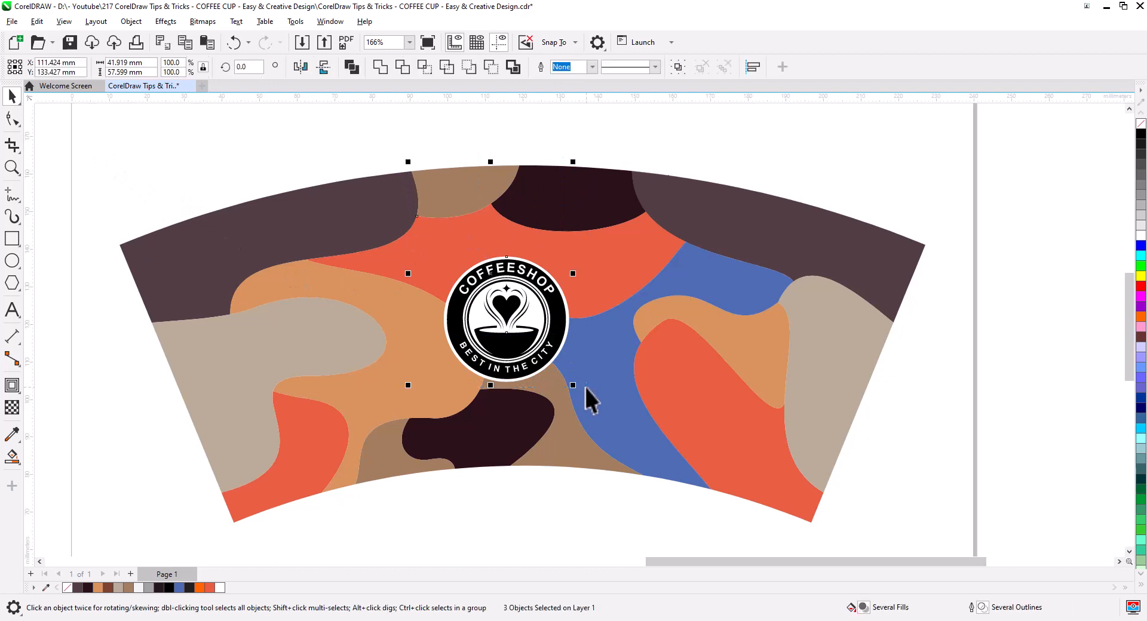
pyautogui.keyDown('shift'); pyautogui.click(456, 192); pyautogui.keyUp('shift')
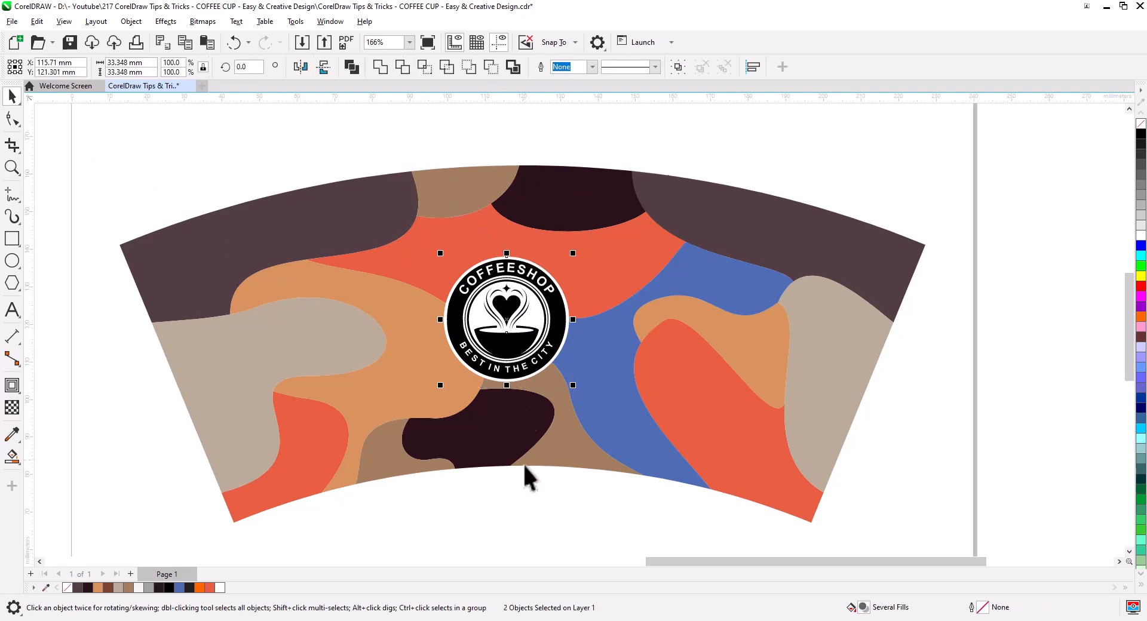
pyautogui.click(499, 373)
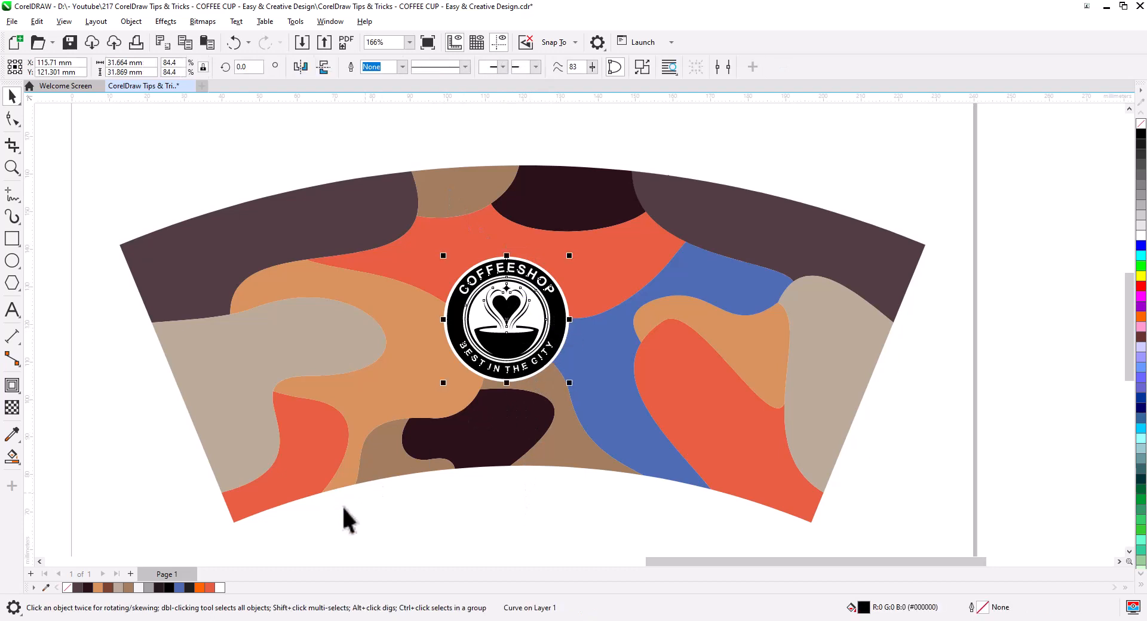
pyautogui.click(87, 587)
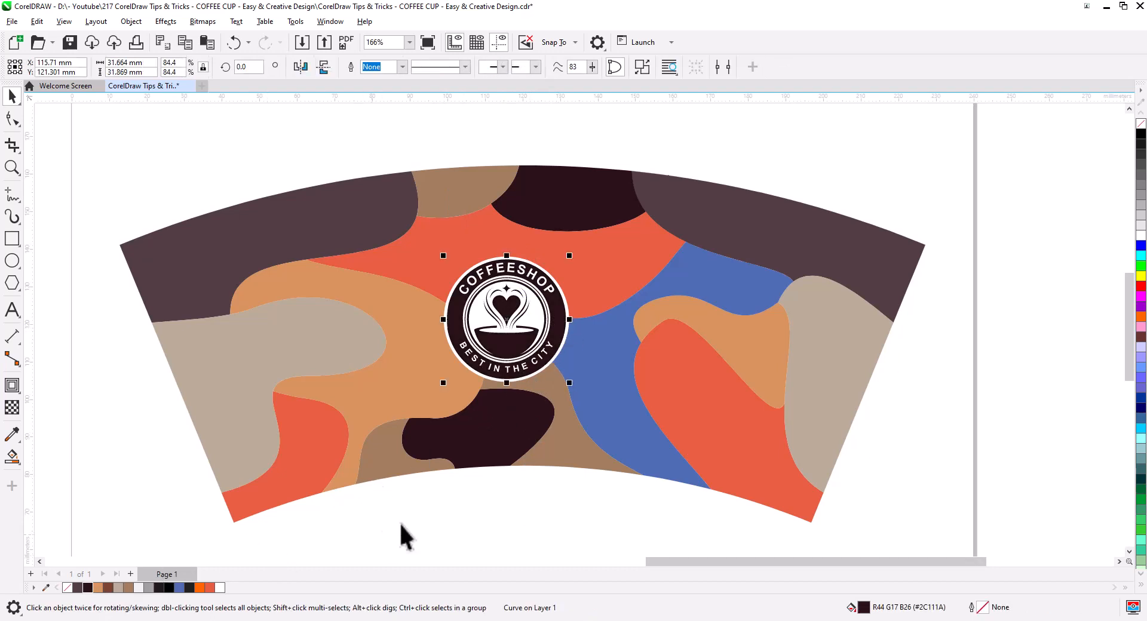
pyautogui.click(498, 502)
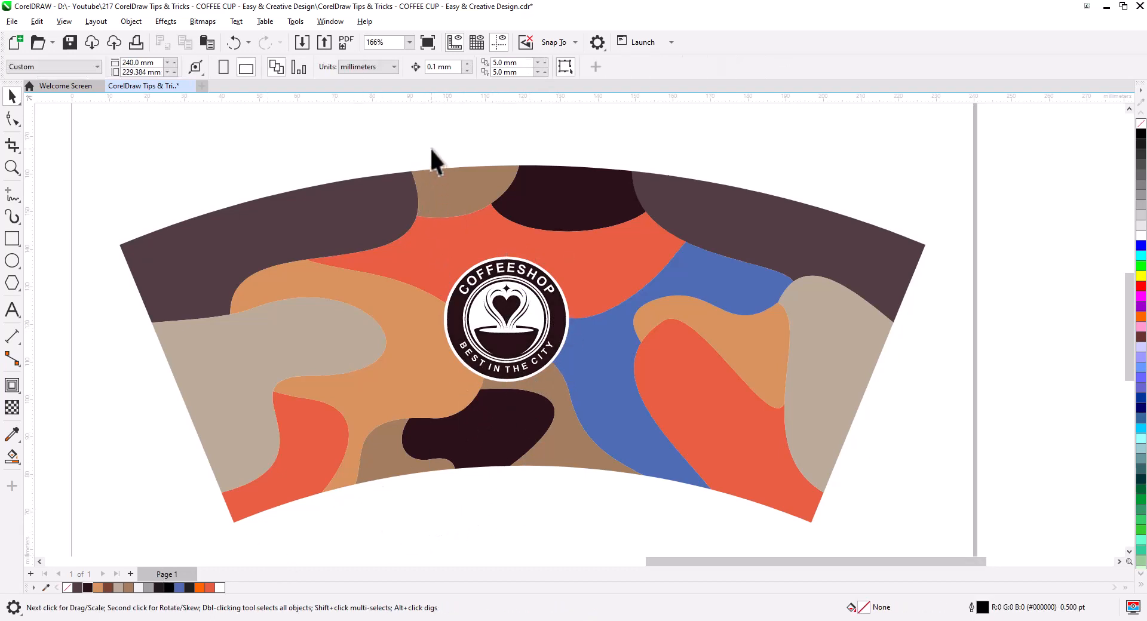
# Group the logo with its white circle, and group all the wavy panel shapes separately
pyautogui.moveTo(571, 373); pyautogui.dragTo(582, 389)
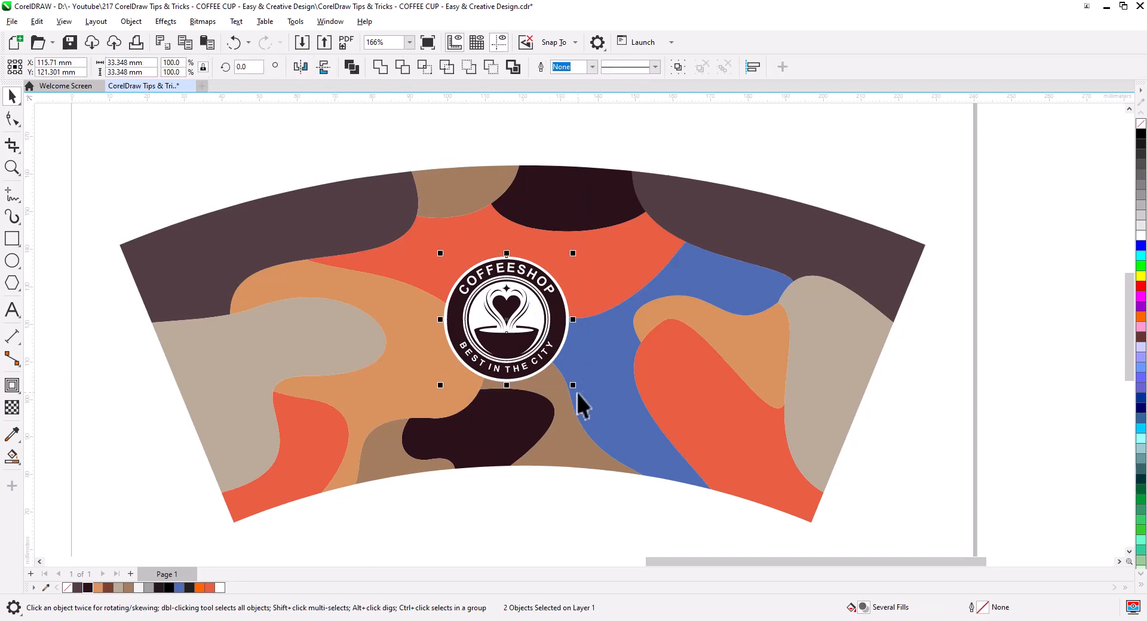
pyautogui.hotkey('ctrl', 'g')
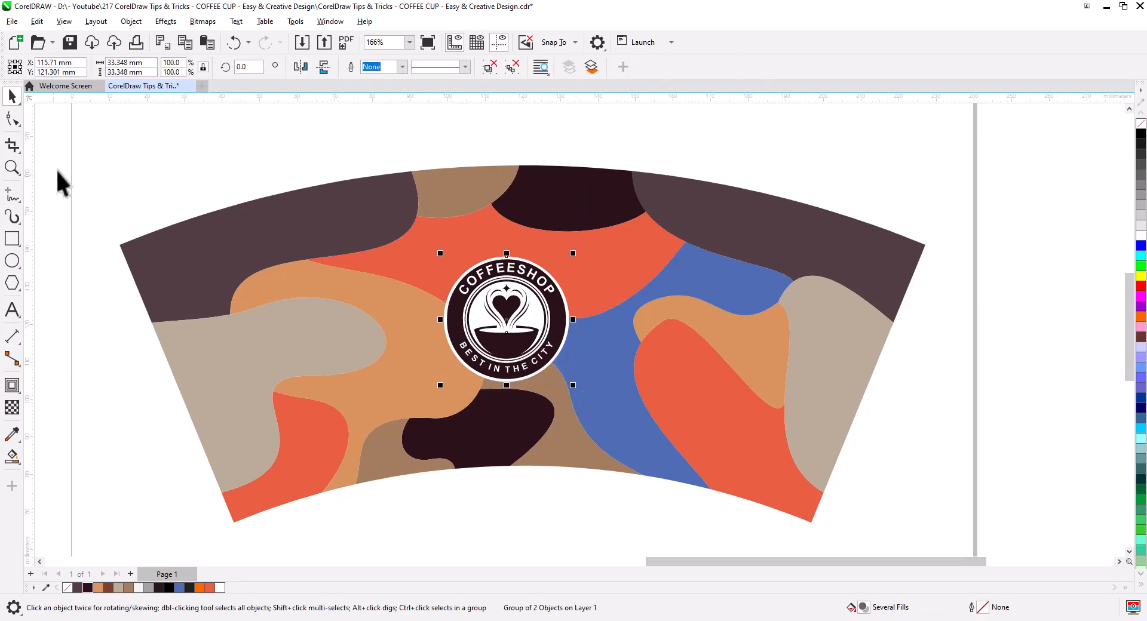
pyautogui.moveTo(77, 127); pyautogui.dragTo(164, 222)
pyautogui.moveTo(922, 521); pyautogui.dragTo(974, 550)
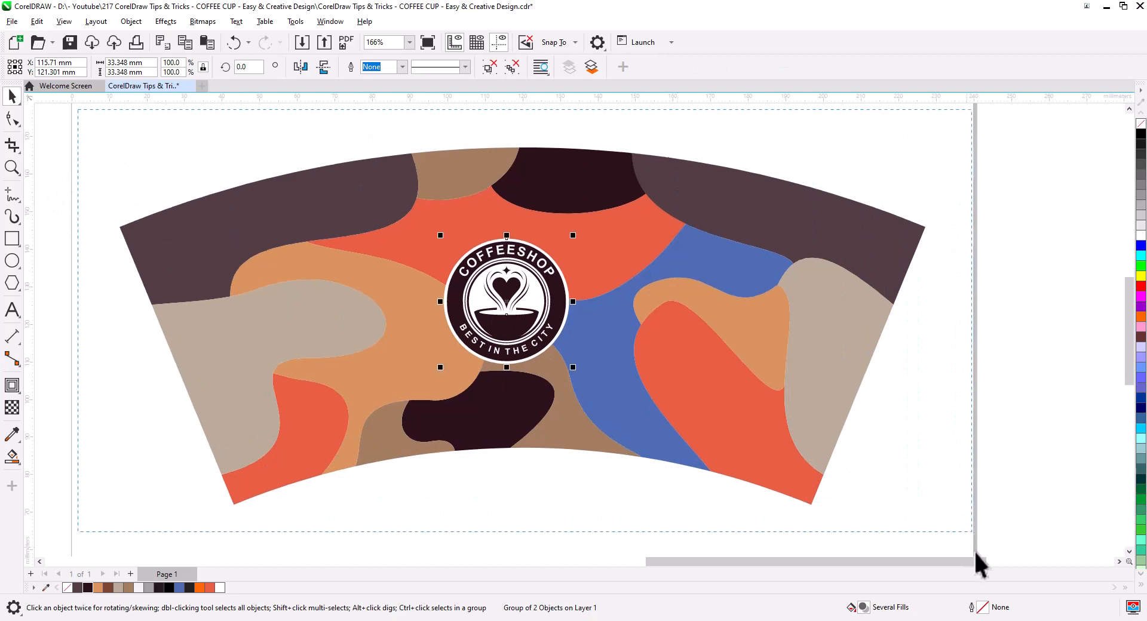
pyautogui.keyDown('shift'); pyautogui.click(513, 375); pyautogui.keyUp('shift')
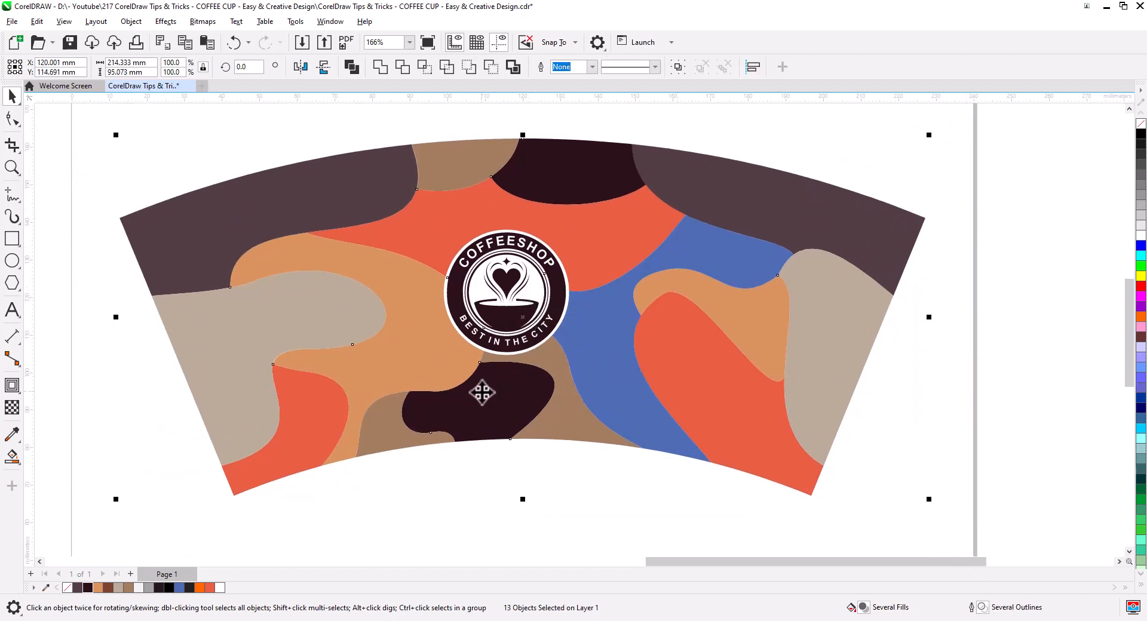
# Centre the logo group horizontally on the grouped cup panel
pyautogui.click(511, 304)
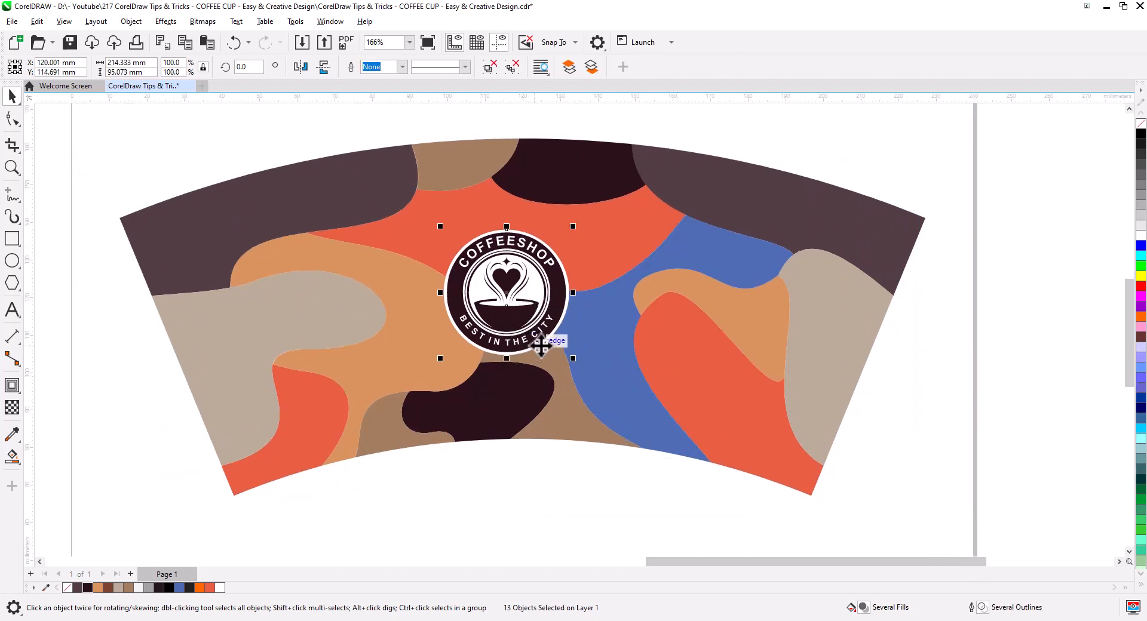
pyautogui.keyDown('shift'); pyautogui.click(588, 309); pyautogui.keyUp('shift')
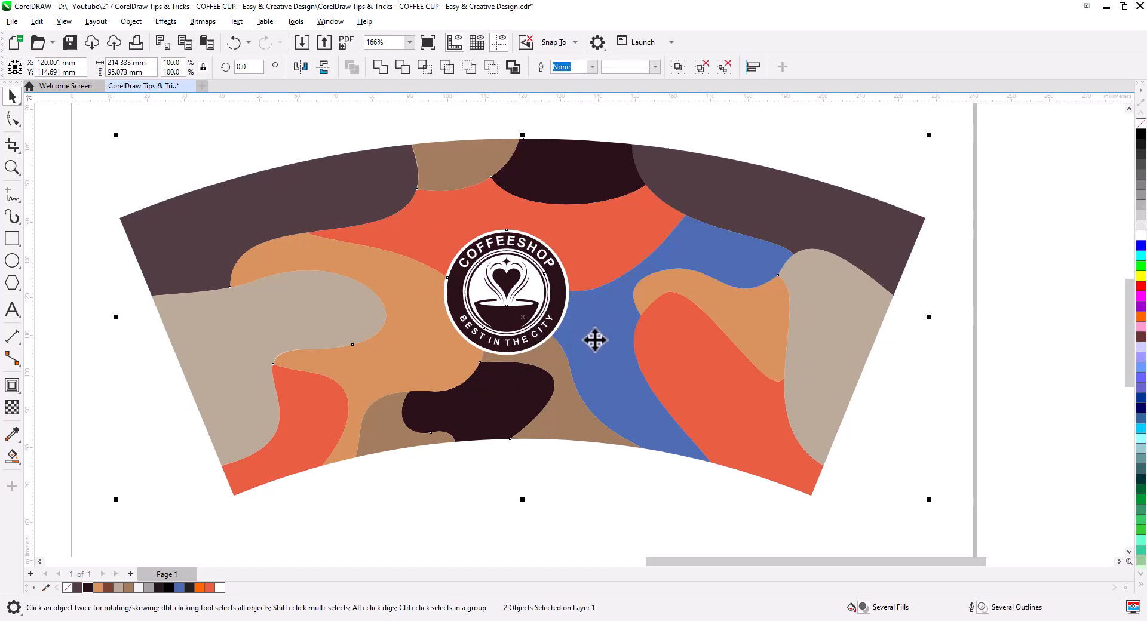
pyautogui.press('c')
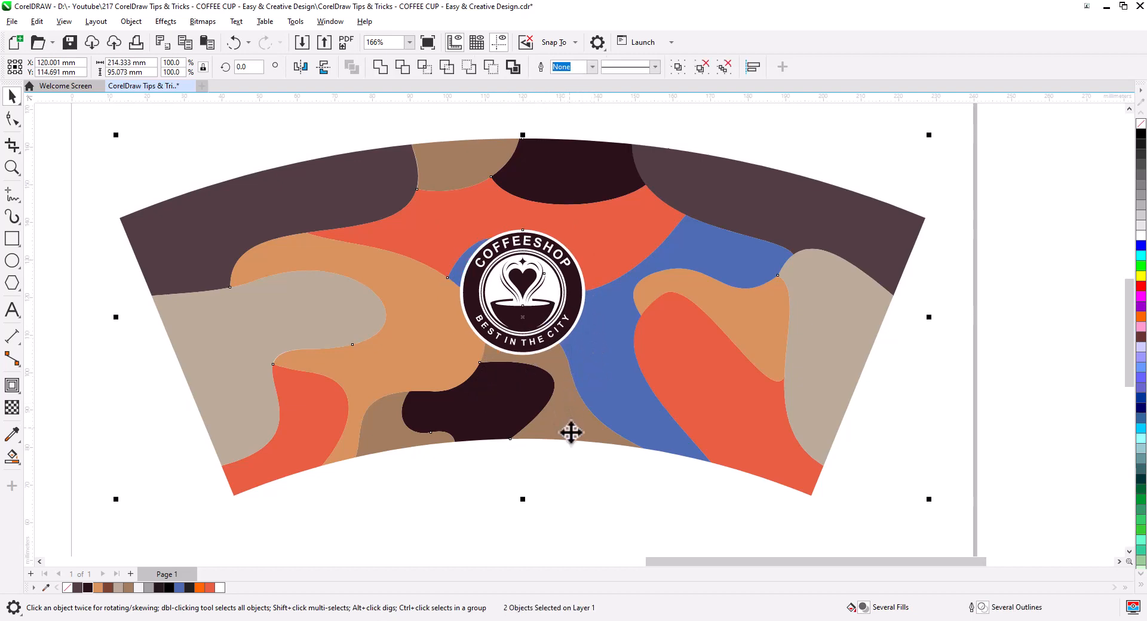
pyautogui.moveTo(528, 342); pyautogui.dragTo(536, 298)
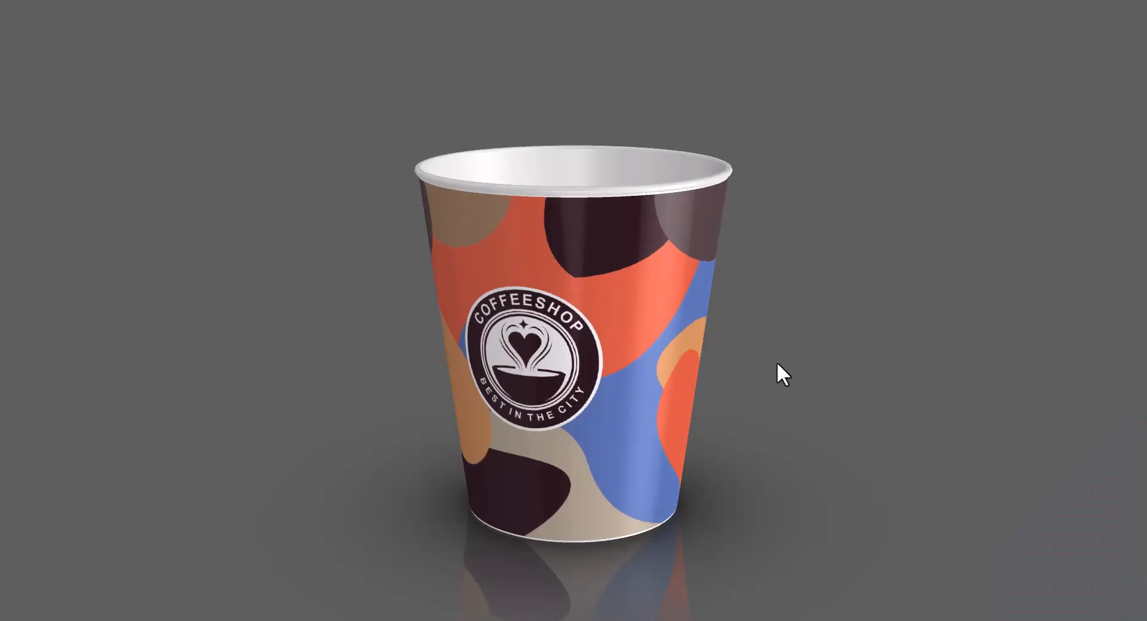
# Examine the finished wrap on the 3D cup mockup from all sides, including the logo and the seam
pyautogui.moveTo(777, 359); pyautogui.dragTo(855, 350)
pyautogui.moveTo(716, 363); pyautogui.dragTo(782, 360)
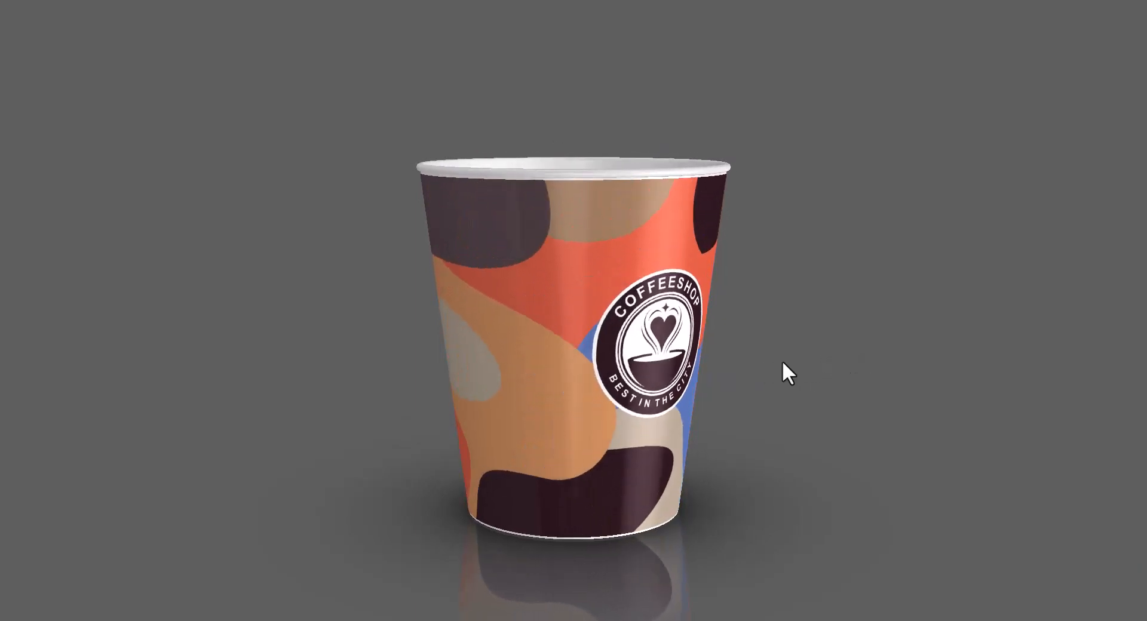
pyautogui.moveTo(645, 370); pyautogui.dragTo(954, 369)
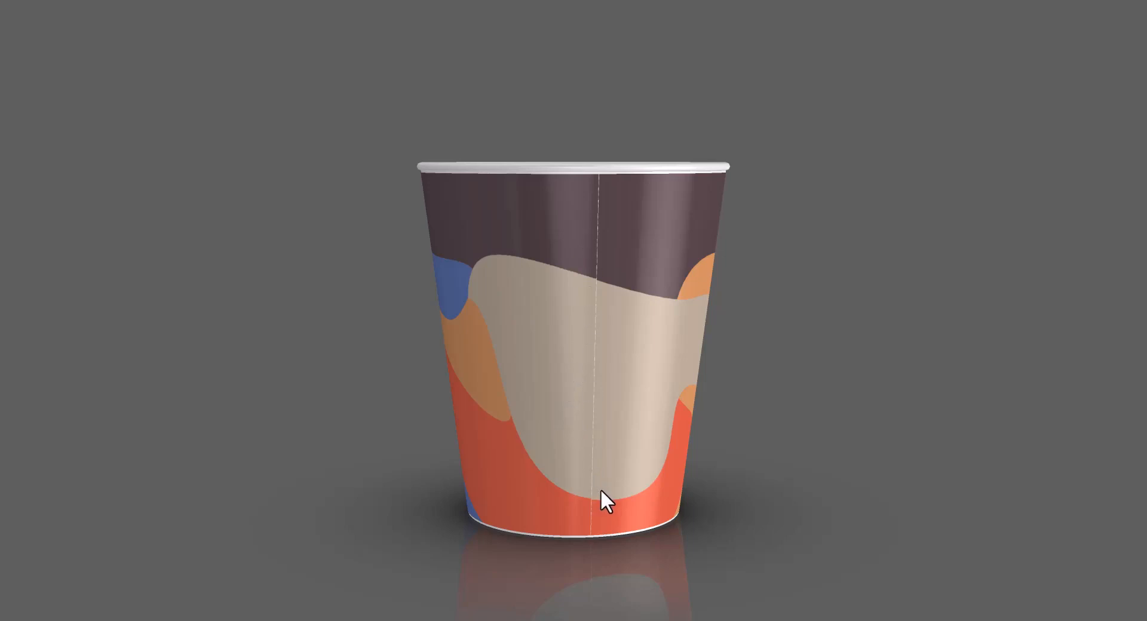
pyautogui.moveTo(600, 491); pyautogui.dragTo(709, 490)
pyautogui.moveTo(515, 388); pyautogui.dragTo(651, 400)
pyautogui.moveTo(547, 371); pyautogui.dragTo(646, 371)
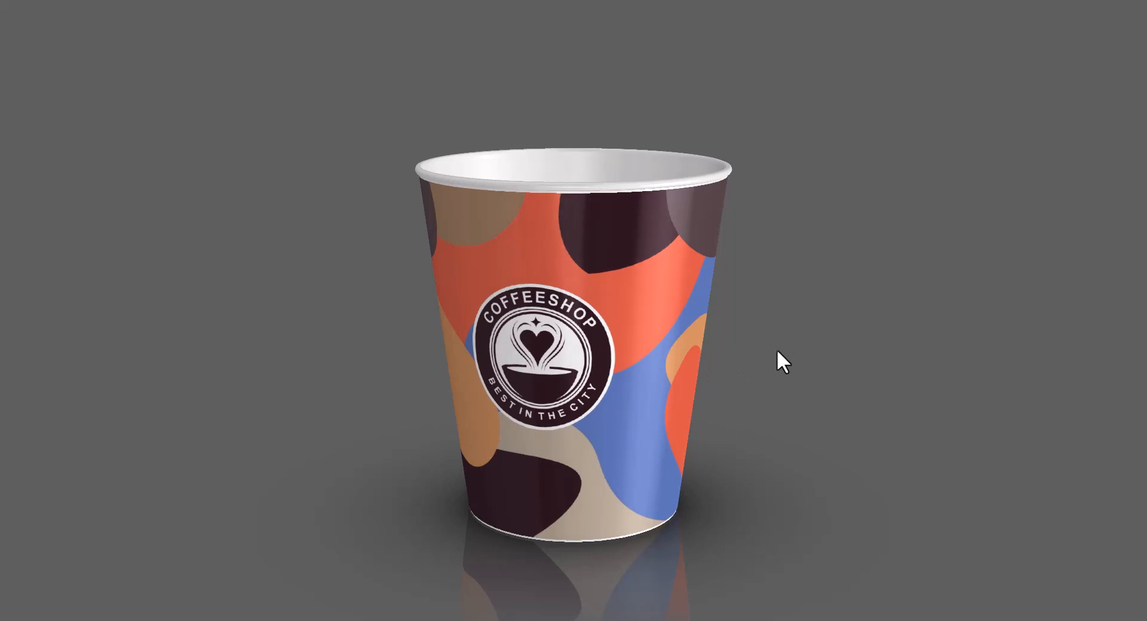